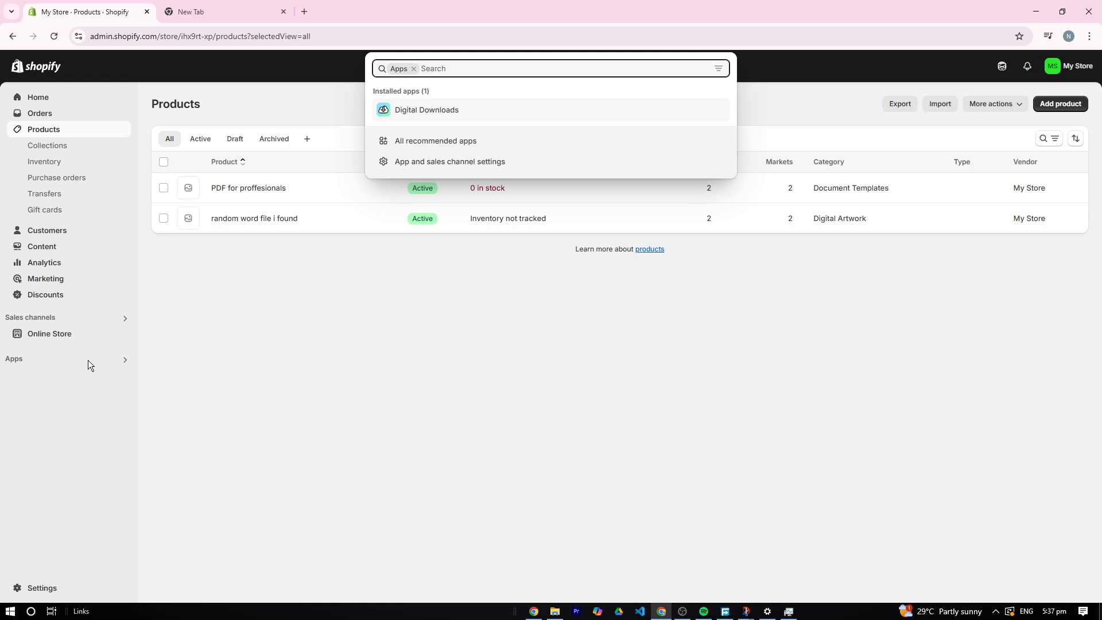
# Open the Shopify App Store from the apps and sales channels settings, closing the spare blank tab.
pyautogui.click(468, 161)
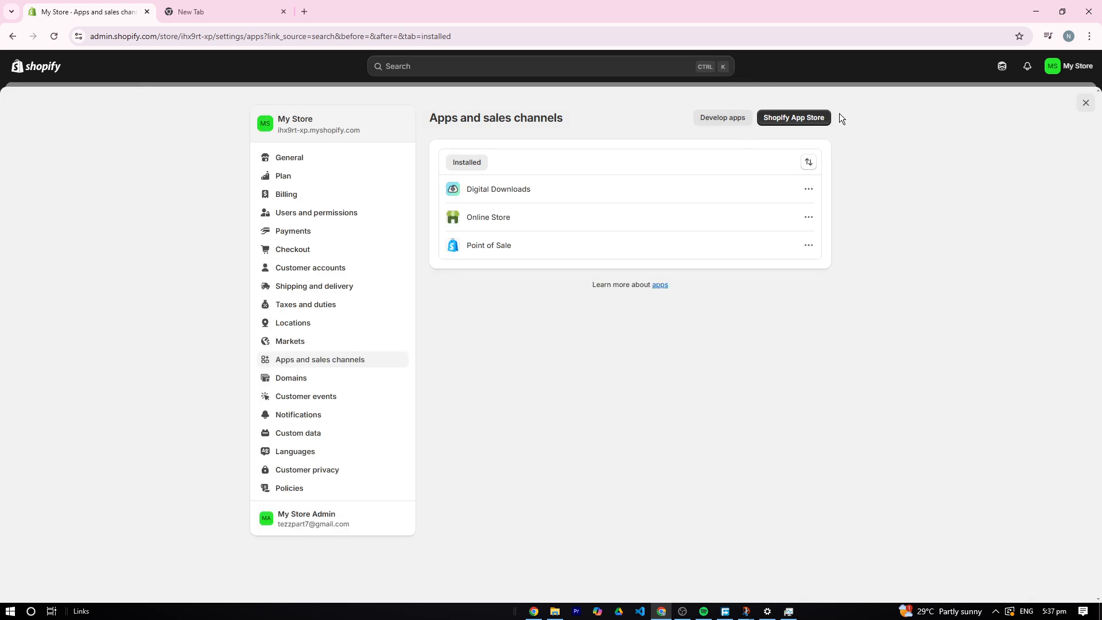
pyautogui.click(811, 118)
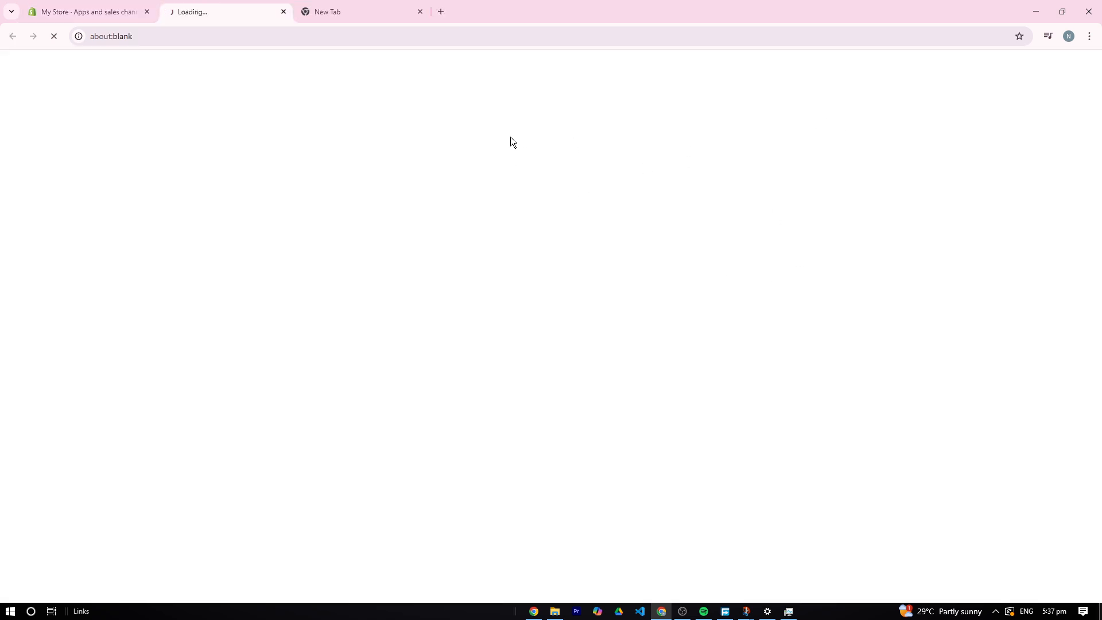
pyautogui.click(421, 12)
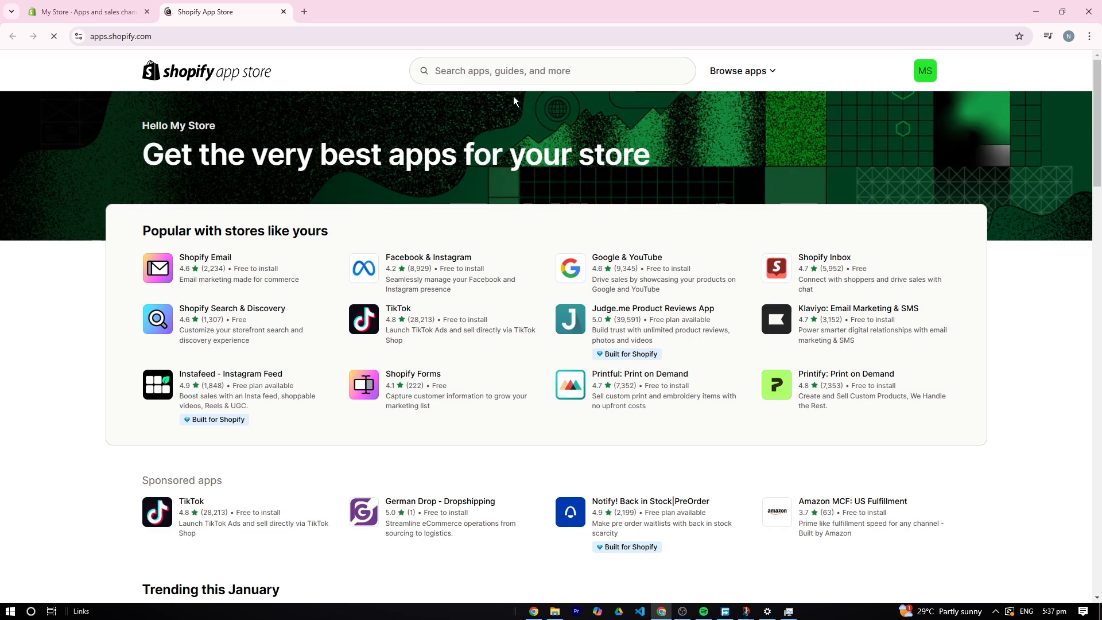
# Search the App Store for "digital downloads" and open the Digital Downloads app by Shopify.
pyautogui.click(540, 69)
pyautogui.write('di')
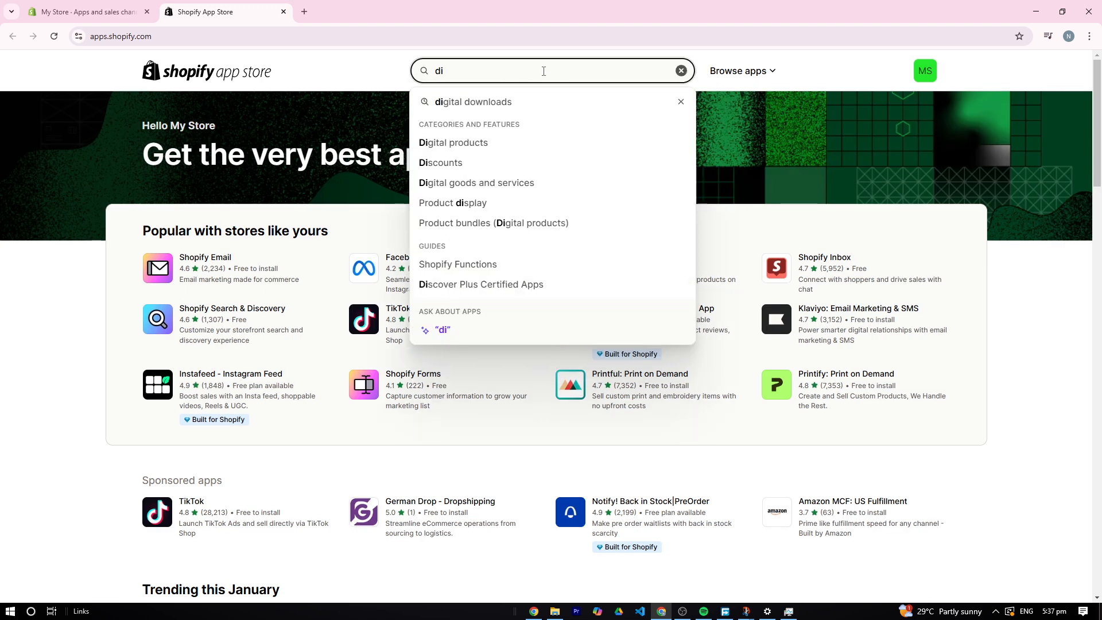
pyautogui.click(543, 104)
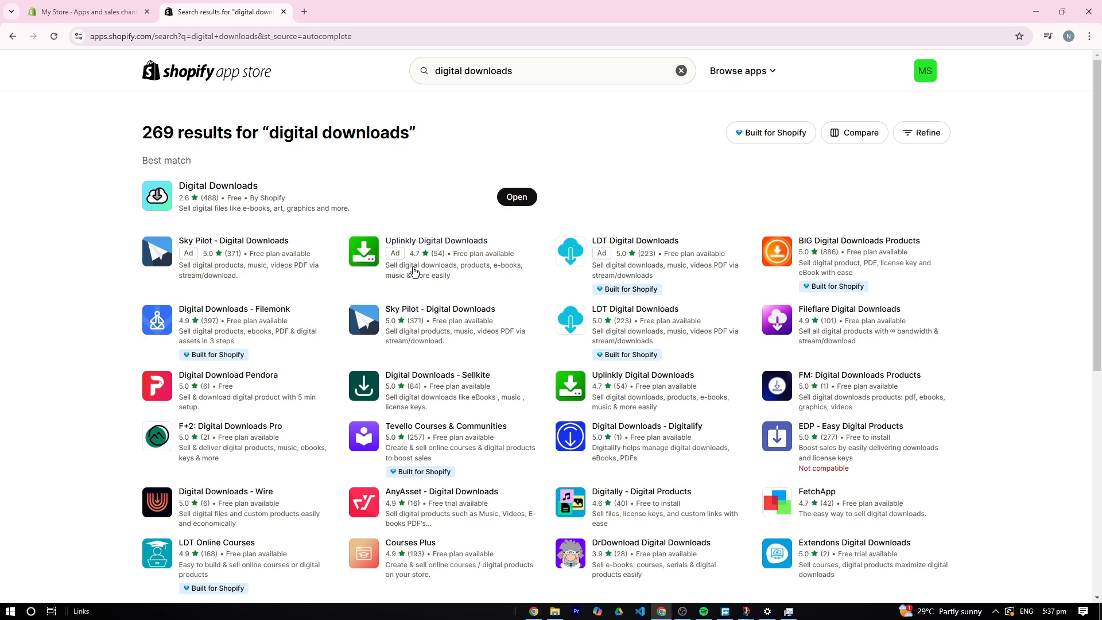
pyautogui.click(515, 198)
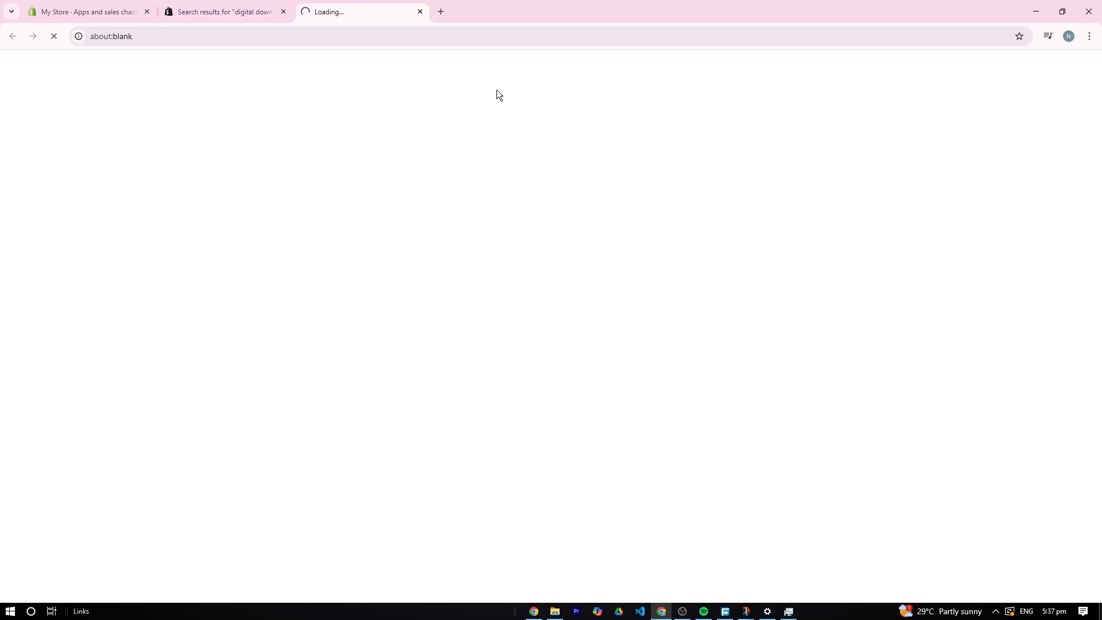
# Return to the store admin's home page and close the App Store and Digital Downloads tabs.
pyautogui.click(116, 5)
pyautogui.click(74, 64)
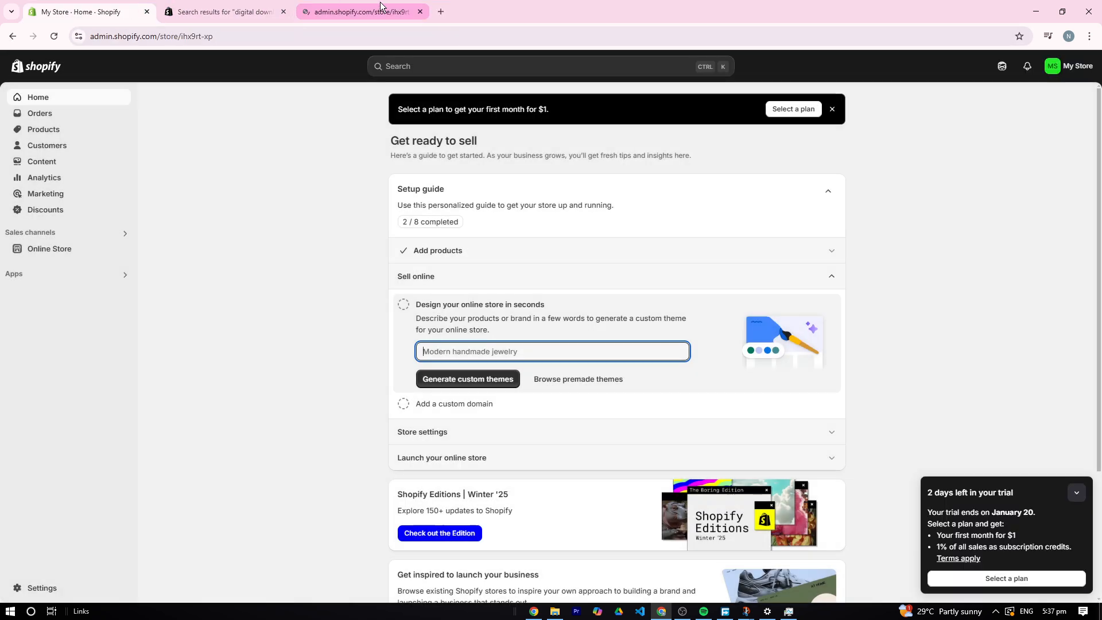
pyautogui.click(284, 11)
pyautogui.click(283, 12)
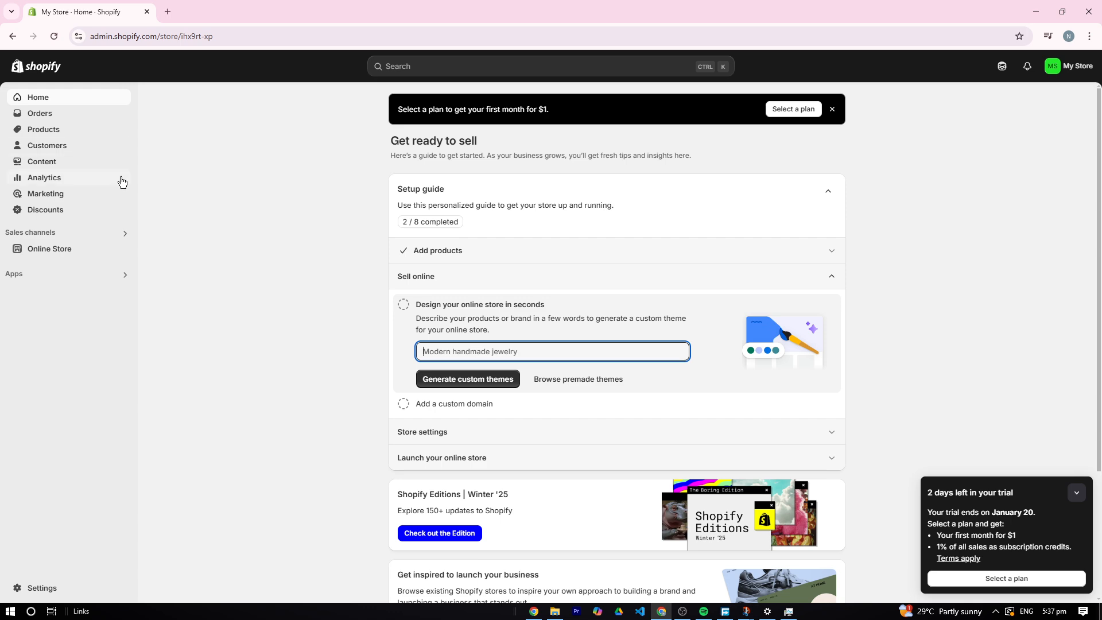
# Start a new product and title it "Word file for cook book".
pyautogui.click(67, 117)
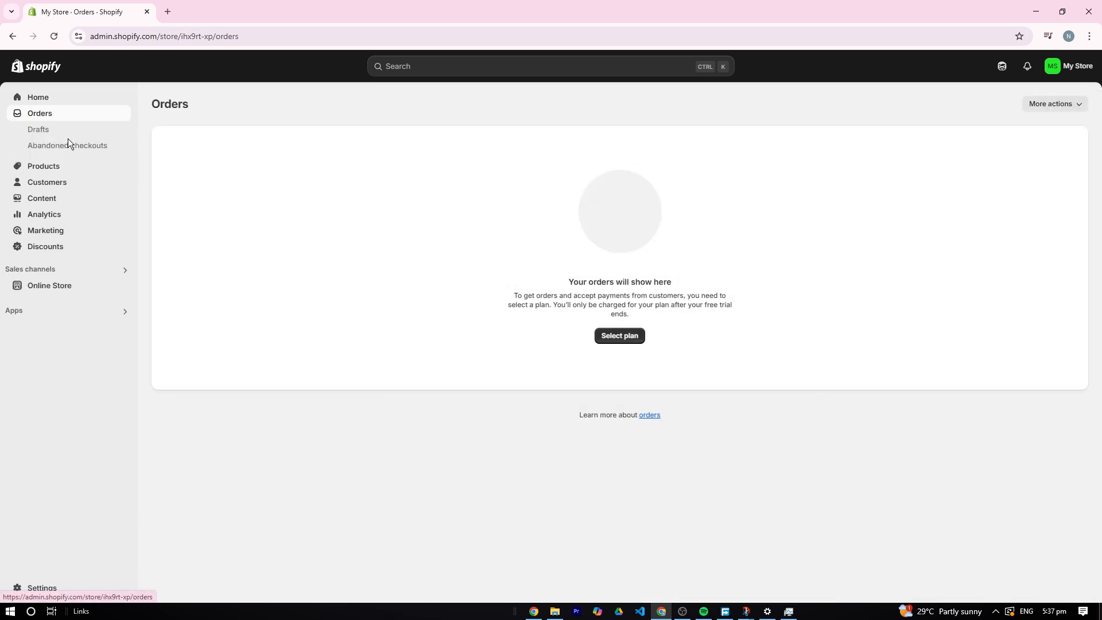
pyautogui.click(67, 165)
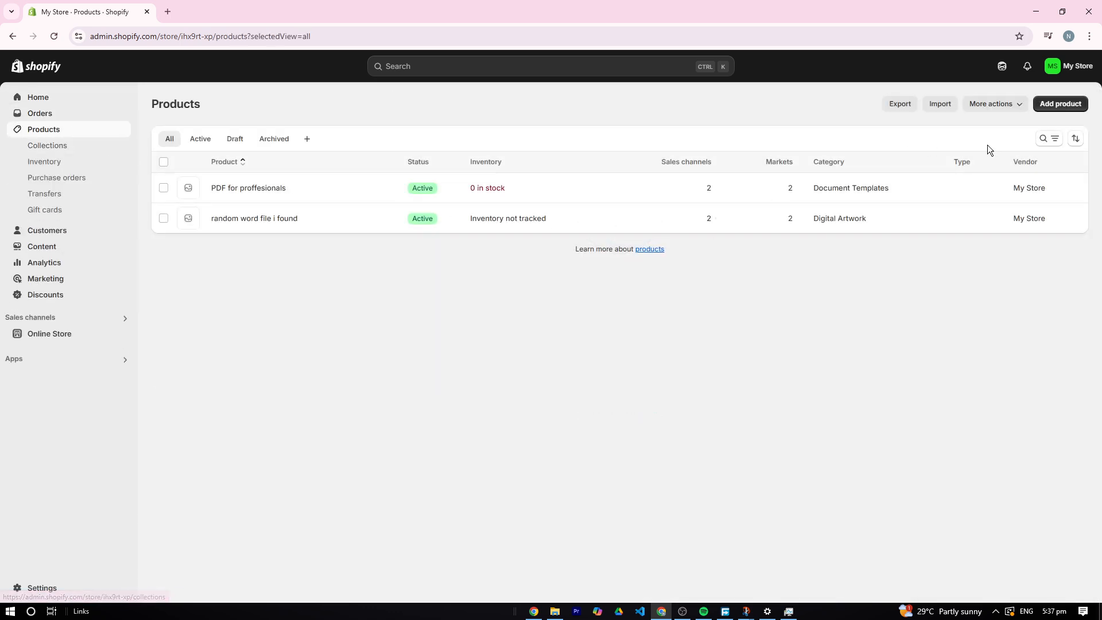
pyautogui.click(1061, 104)
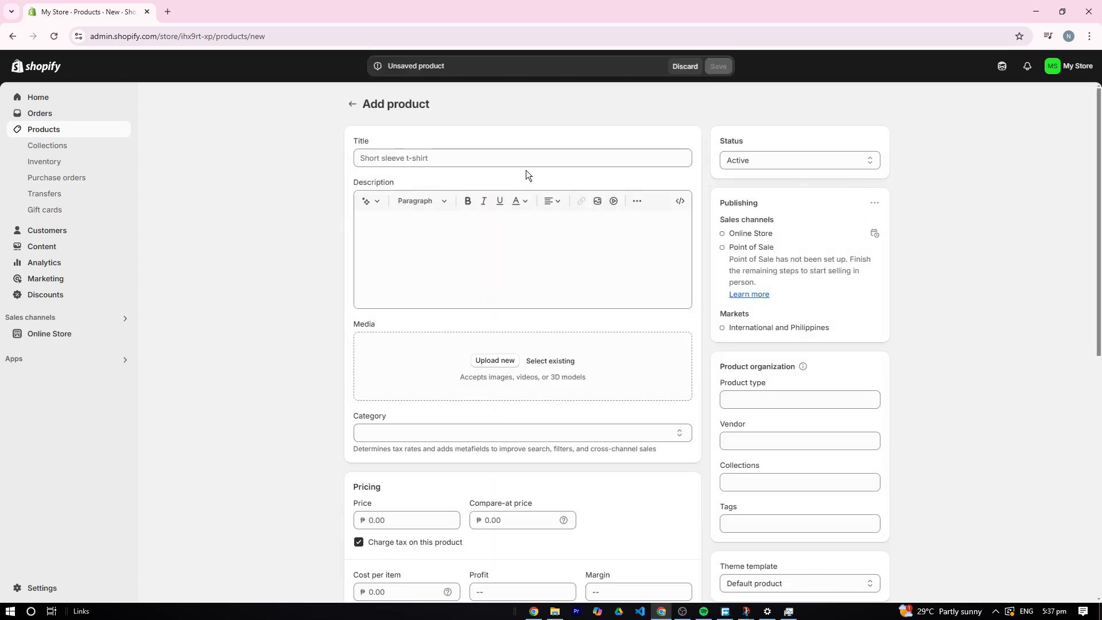
pyautogui.click(530, 163)
pyautogui.write('WO')
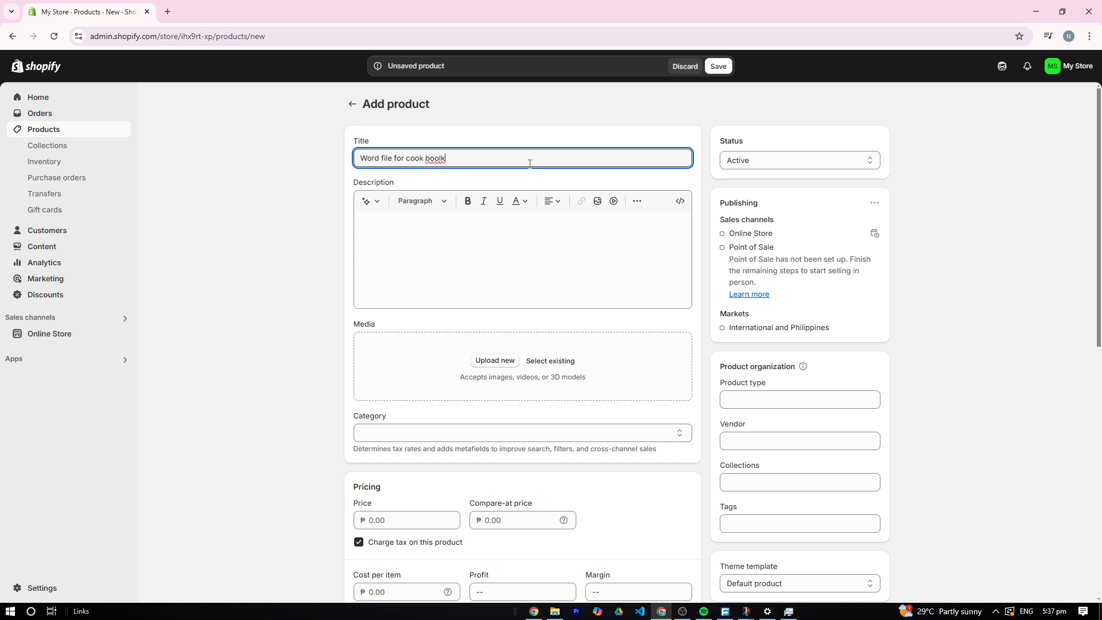
pyautogui.press('BackSpace')
# Enter the product description "really cool cook book for cooking deserts and other cuisines".
pyautogui.click(464, 219)
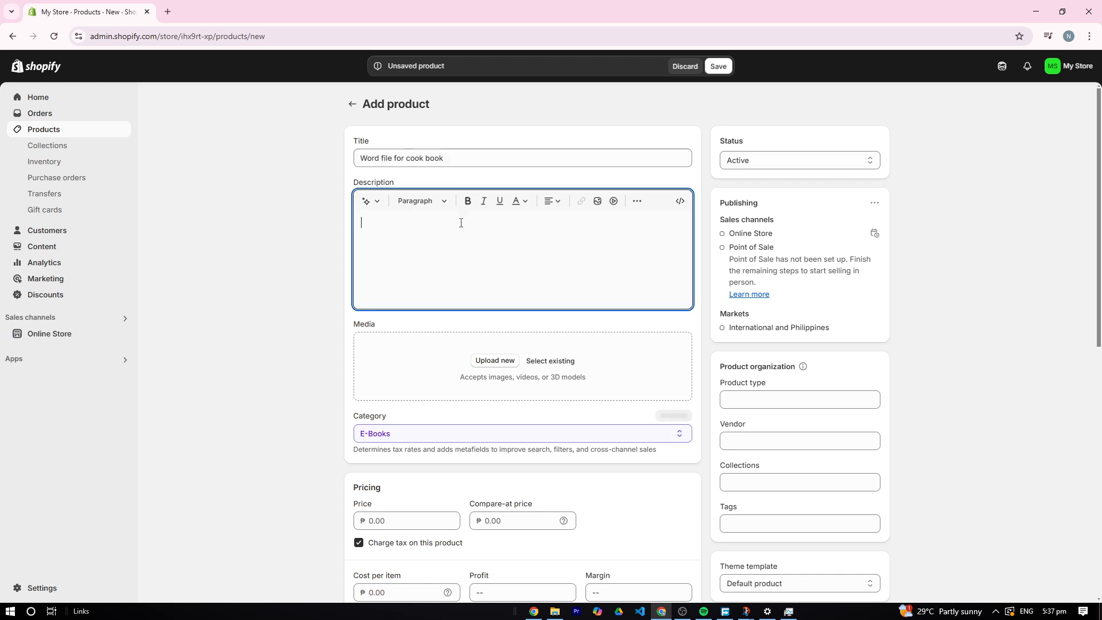
pyautogui.write('S')
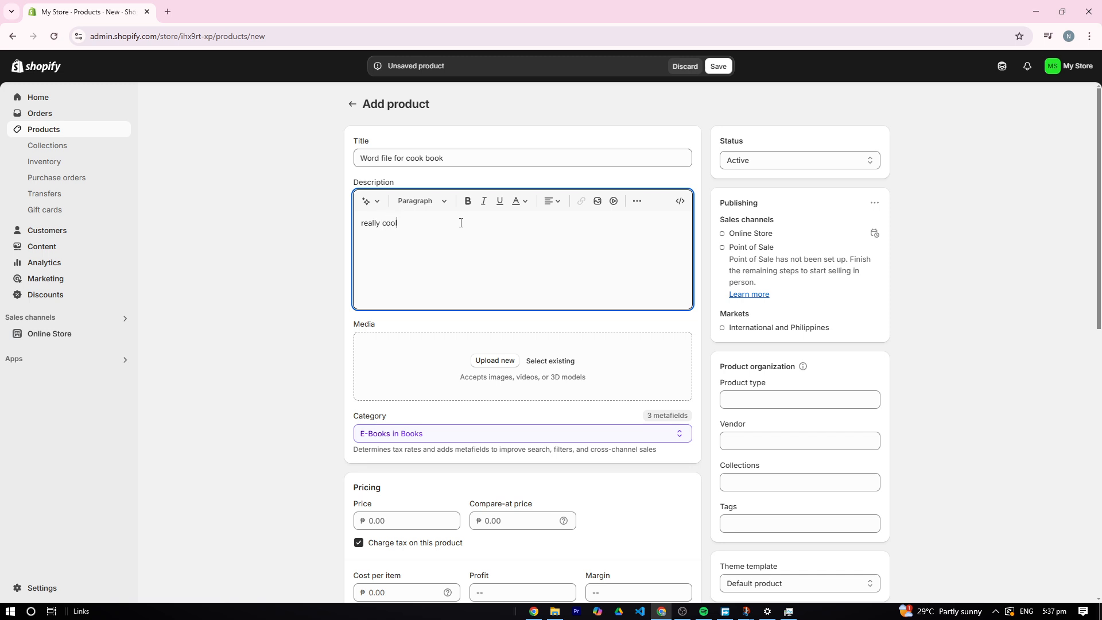
pyautogui.write('ook book for cooking deserts and other c')
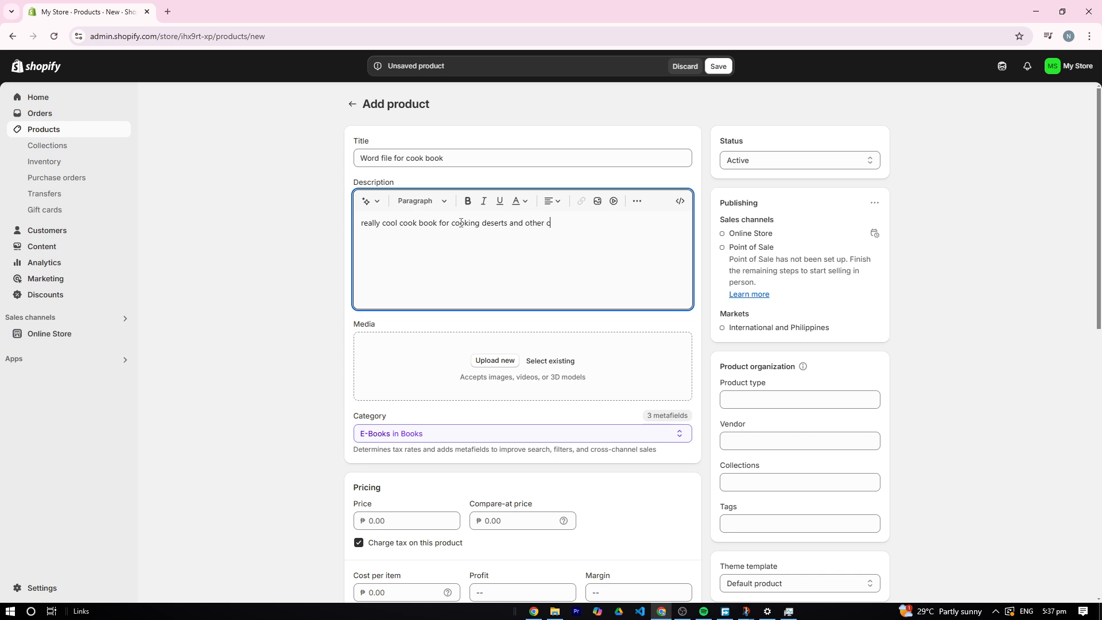
pyautogui.write('uisines')
pyautogui.click(258, 240)
# Disable quantity tracking for the cook book product and unmark it as a physical product.
pyautogui.scroll(-3, 528, 230)
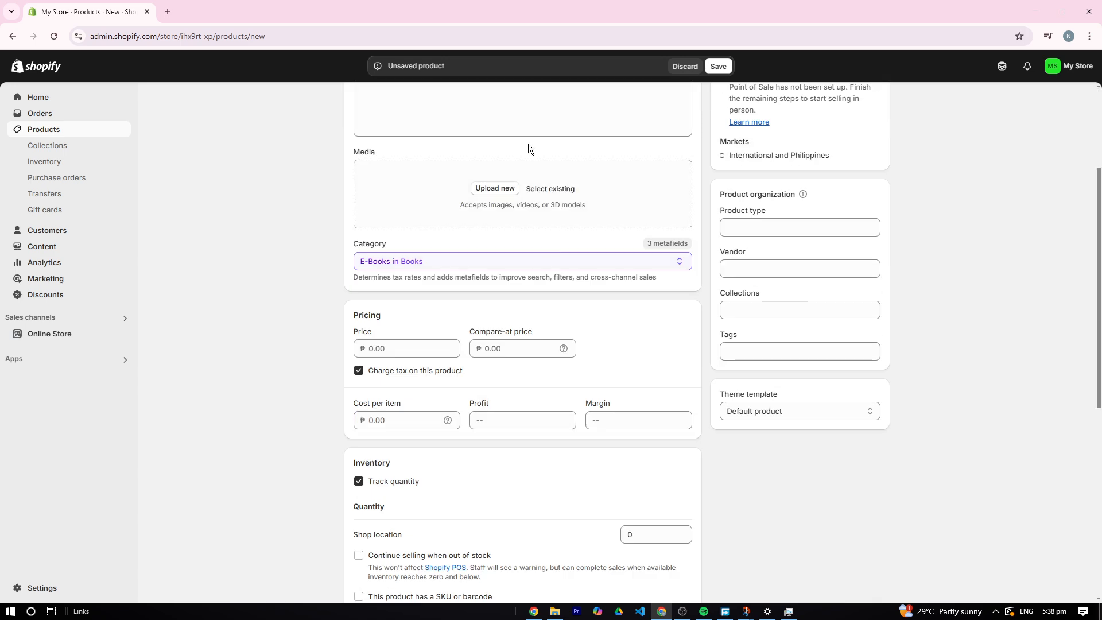
pyautogui.scroll(2, 529, 230)
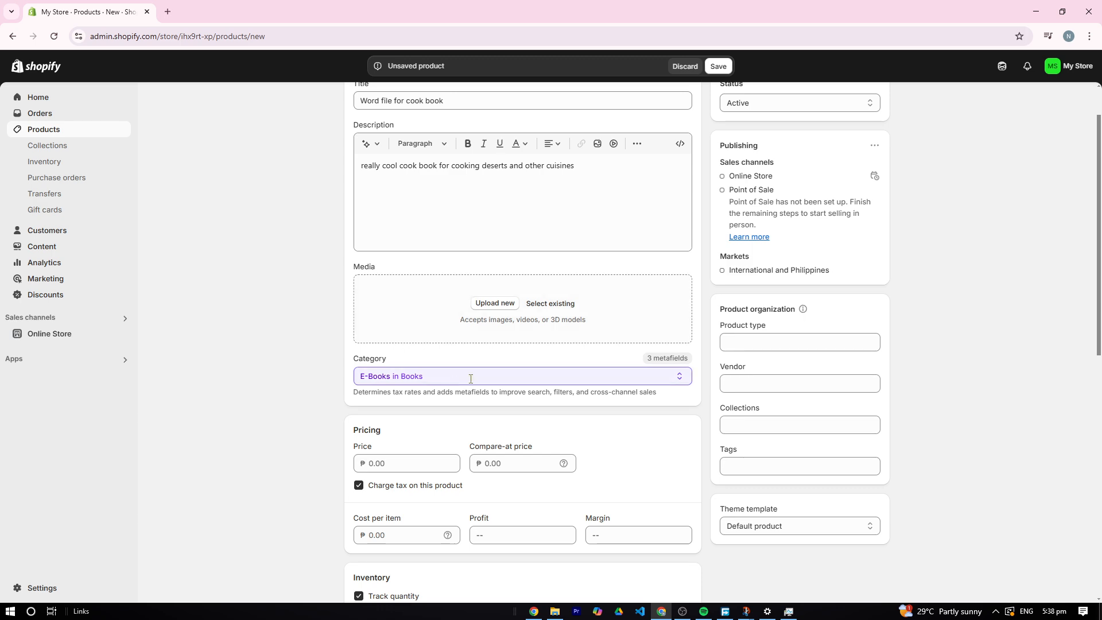
pyautogui.scroll(-2, 468, 375)
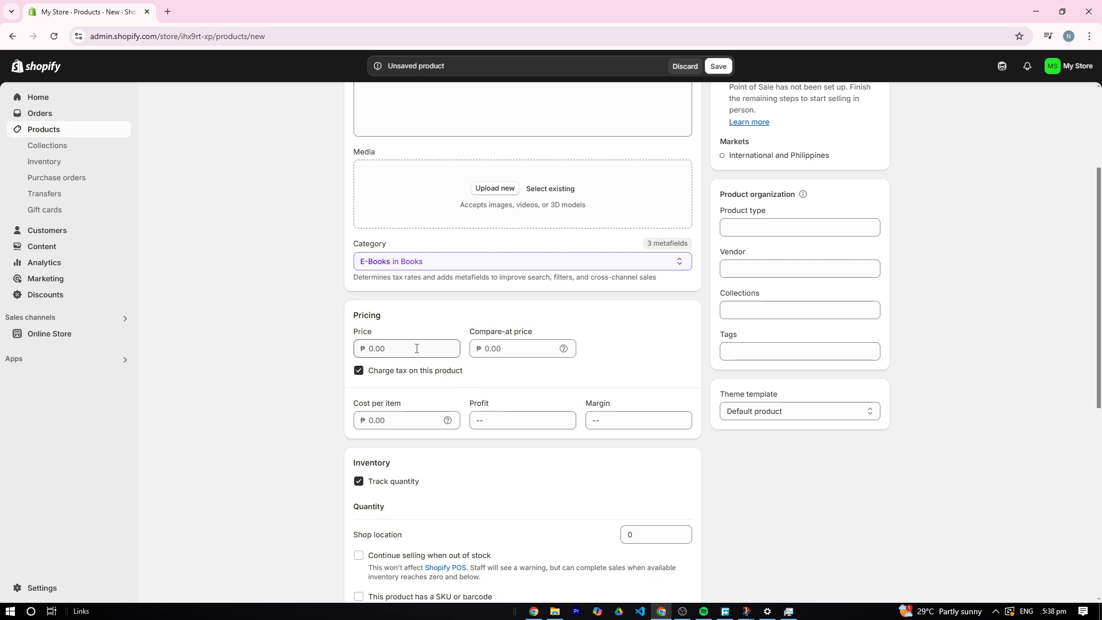
pyautogui.scroll(-2, 584, 365)
pyautogui.click(359, 367)
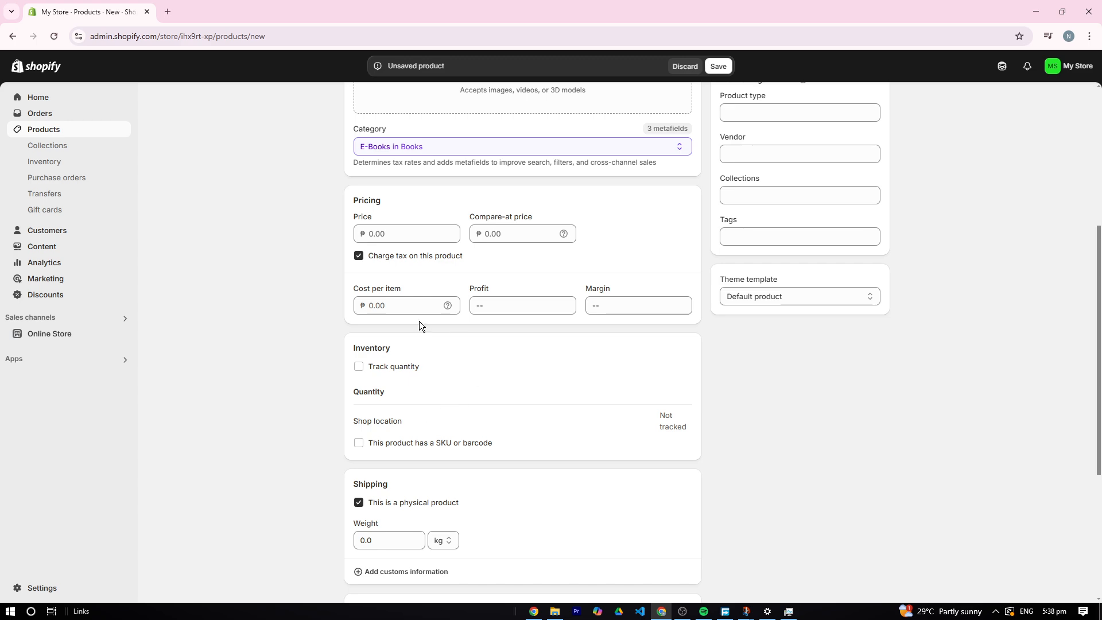
pyautogui.scroll(-1, 430, 361)
pyautogui.click(359, 445)
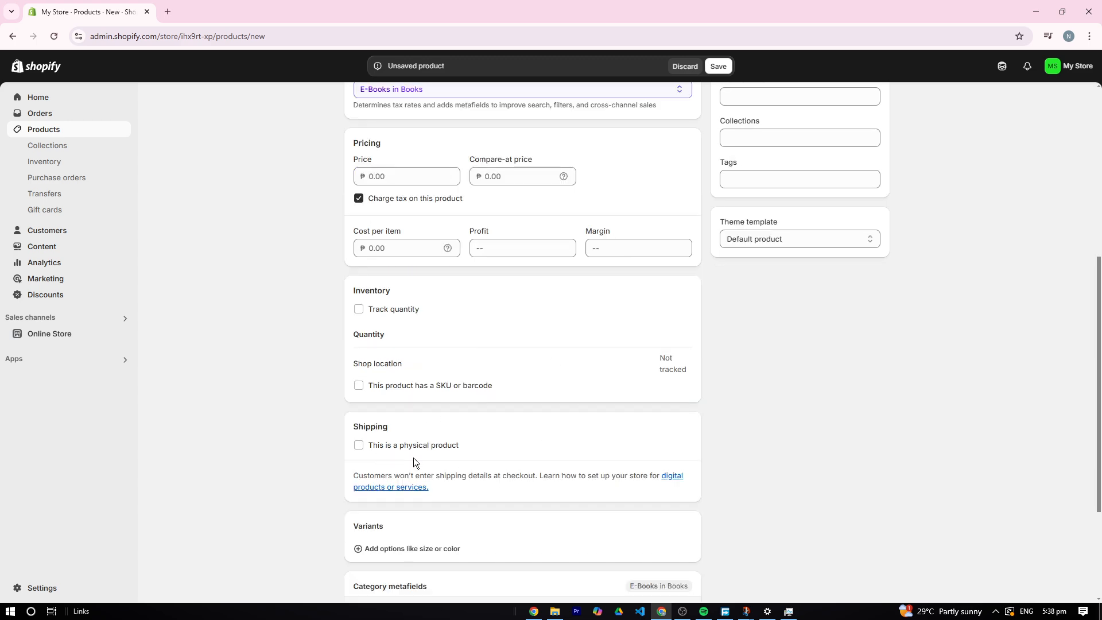
# Review the whole product form, from the title and description down to the category metafields and search engine listing.
pyautogui.scroll(-3, 414, 459)
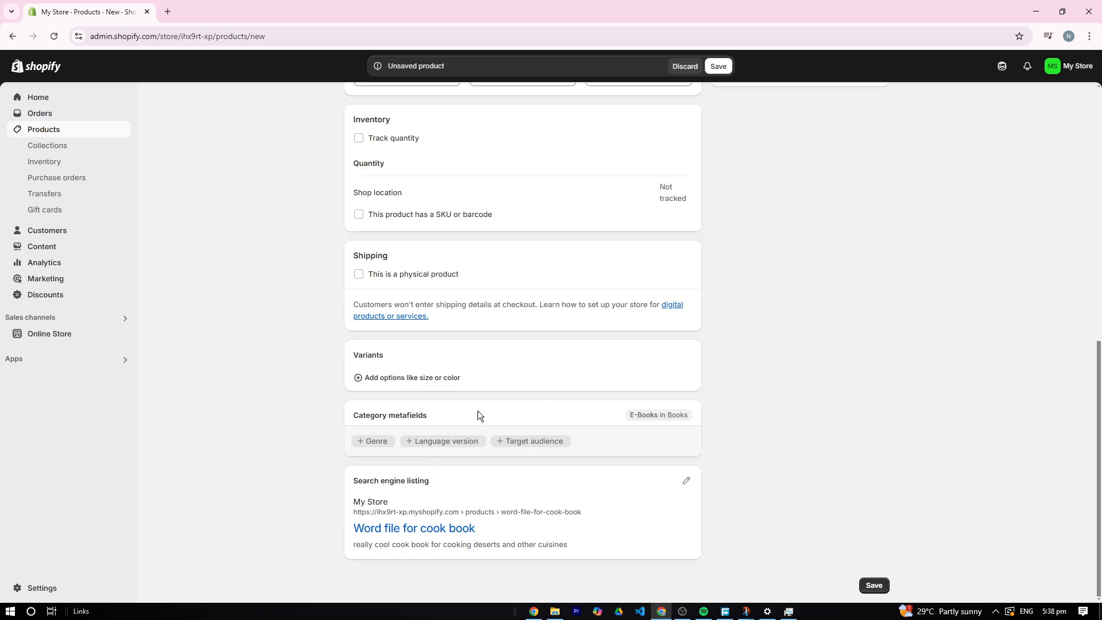
pyautogui.scroll(3, 439, 401)
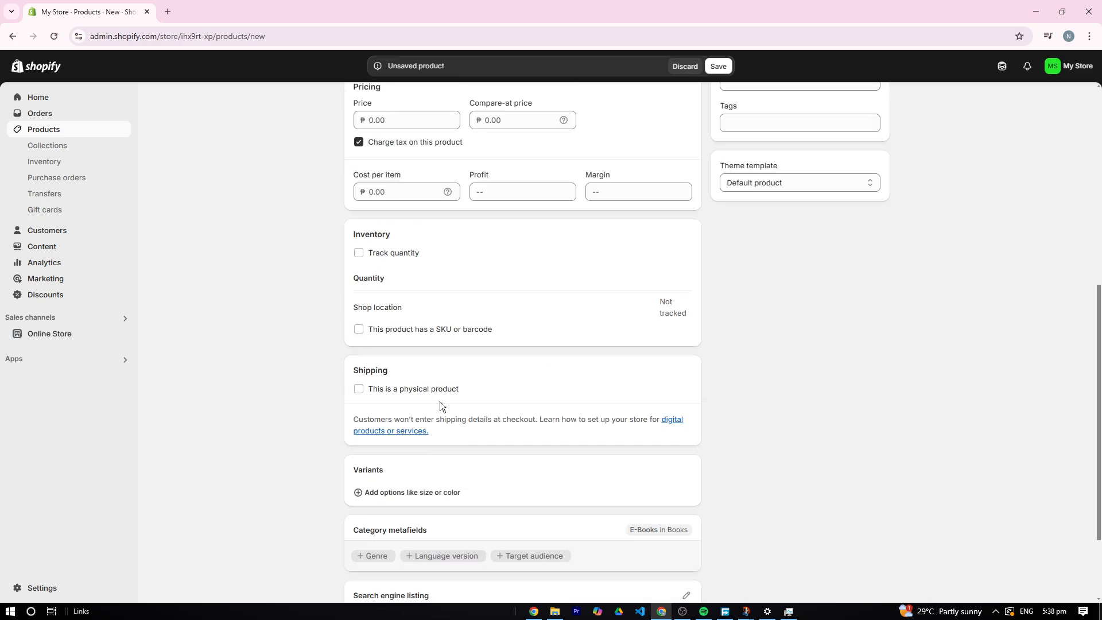
pyautogui.scroll(2, 408, 397)
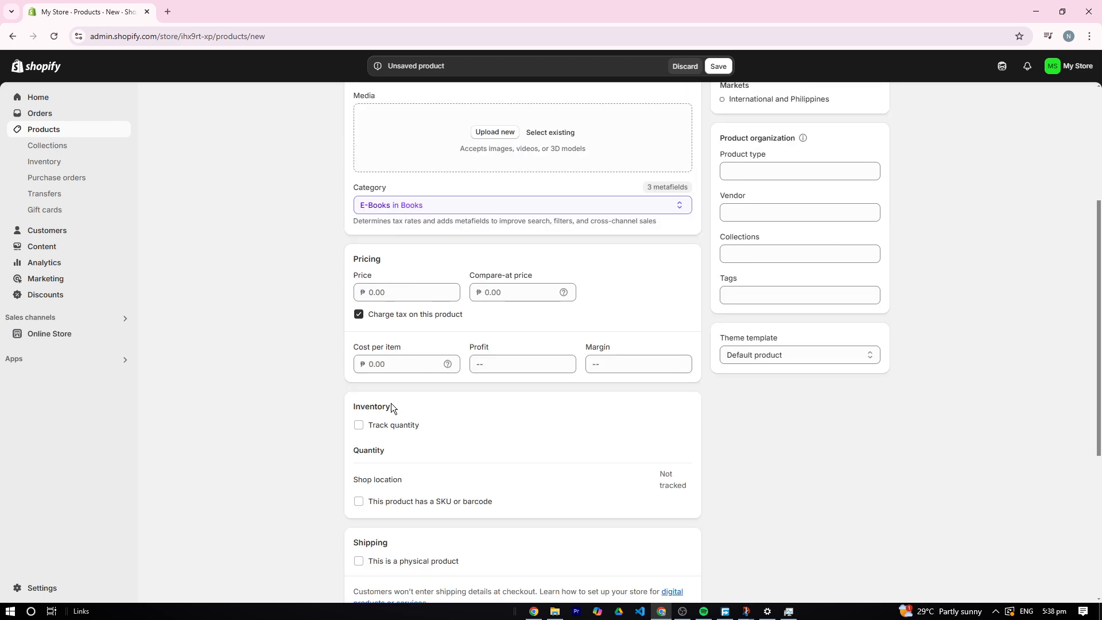
pyautogui.scroll(3, 390, 403)
pyautogui.scroll(1, 388, 403)
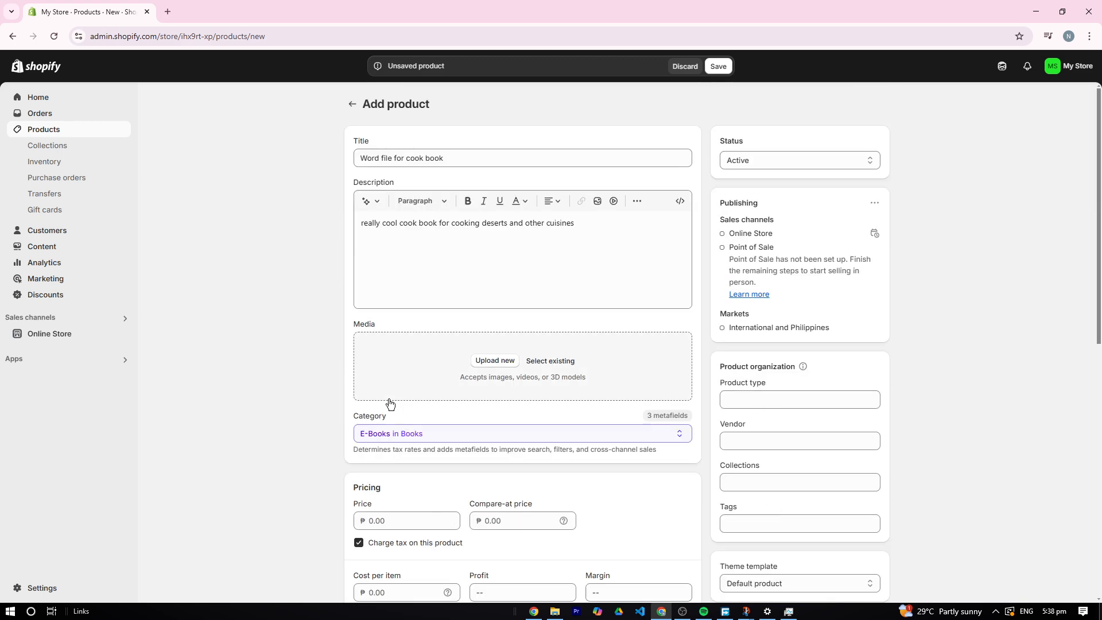
pyautogui.scroll(-9, 747, 390)
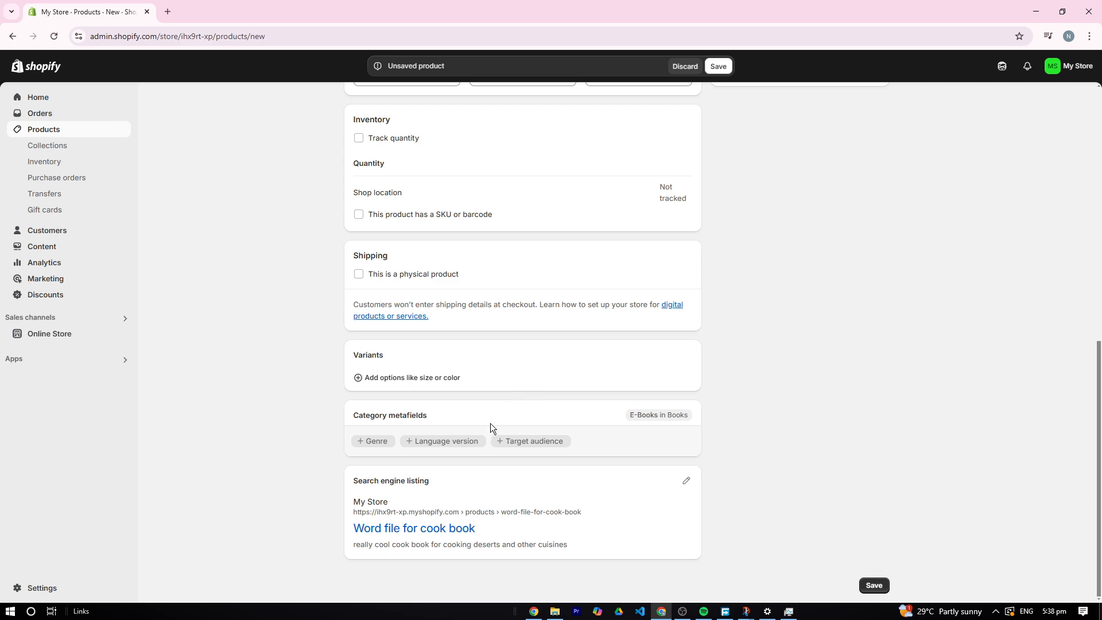
pyautogui.scroll(7, 483, 489)
pyautogui.scroll(-7, 582, 490)
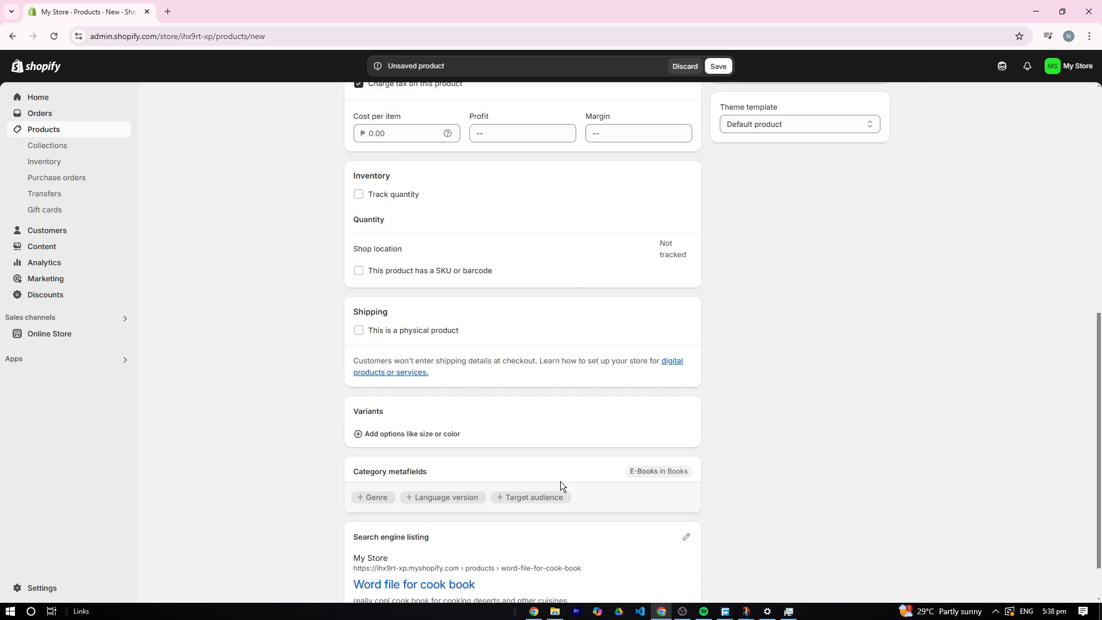
pyautogui.scroll(-1, 561, 485)
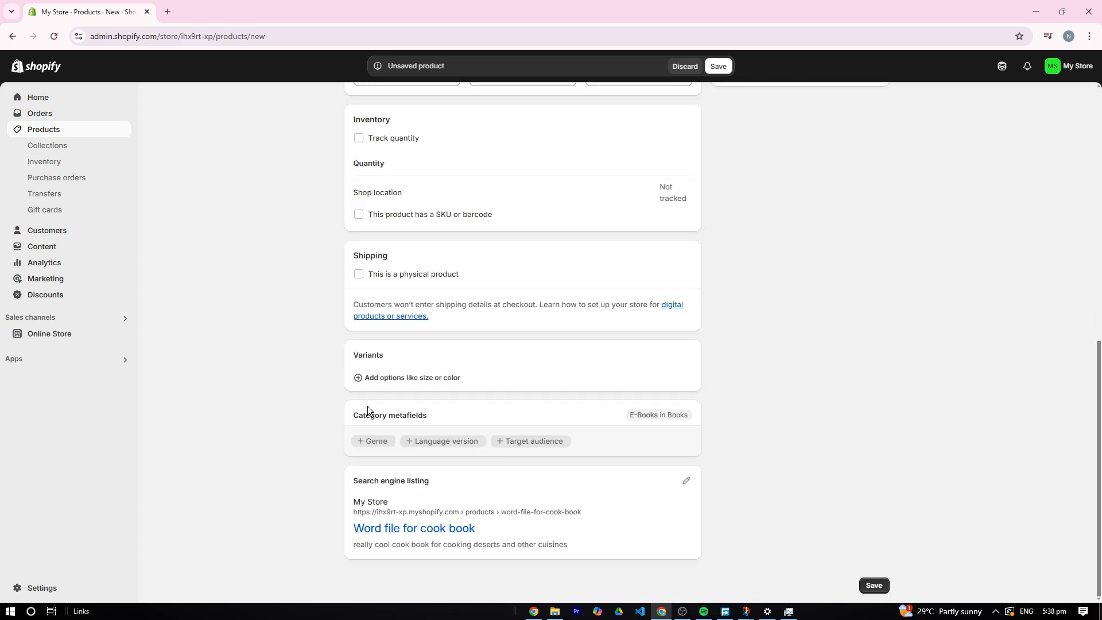
# Add the Genre and Language version category metafields and set the language version to ENG- English.
pyautogui.click(368, 447)
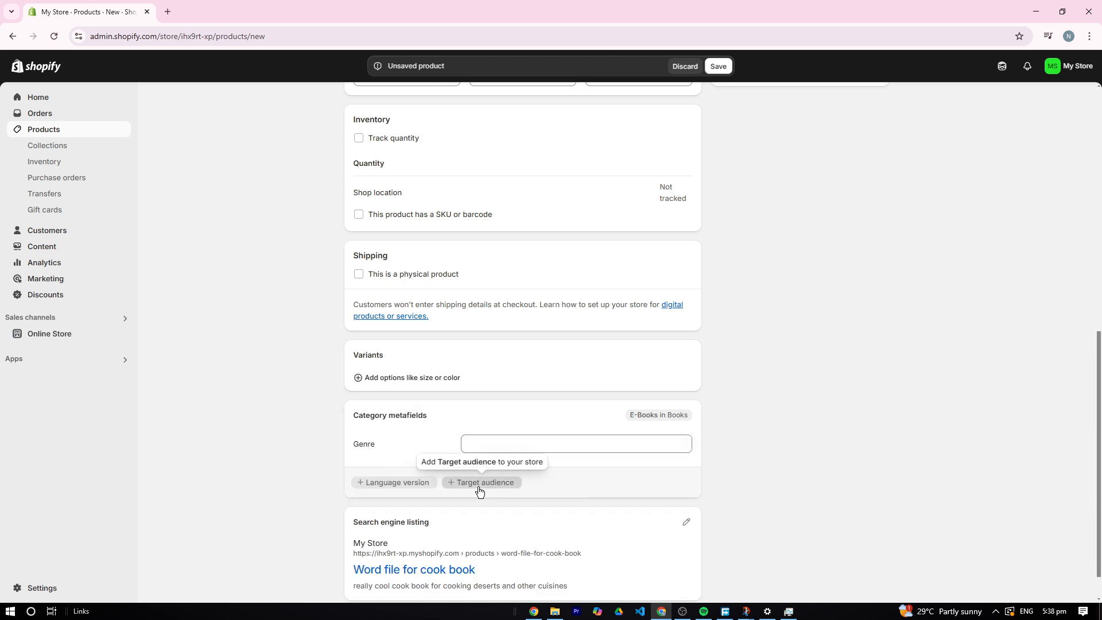
pyautogui.click(390, 483)
pyautogui.click(522, 468)
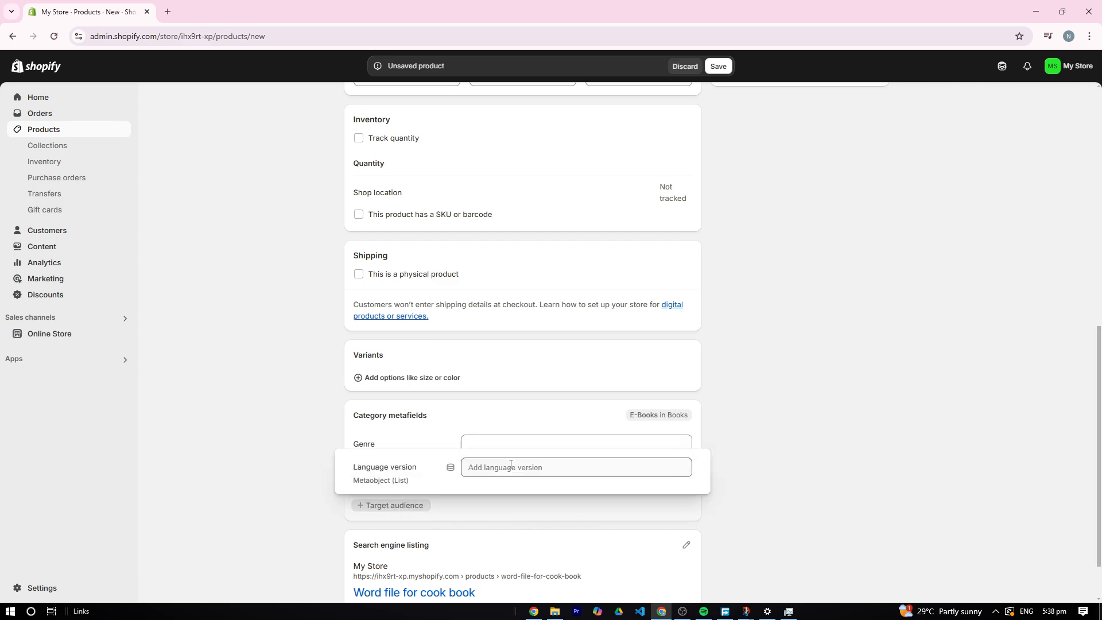
pyautogui.write('eng')
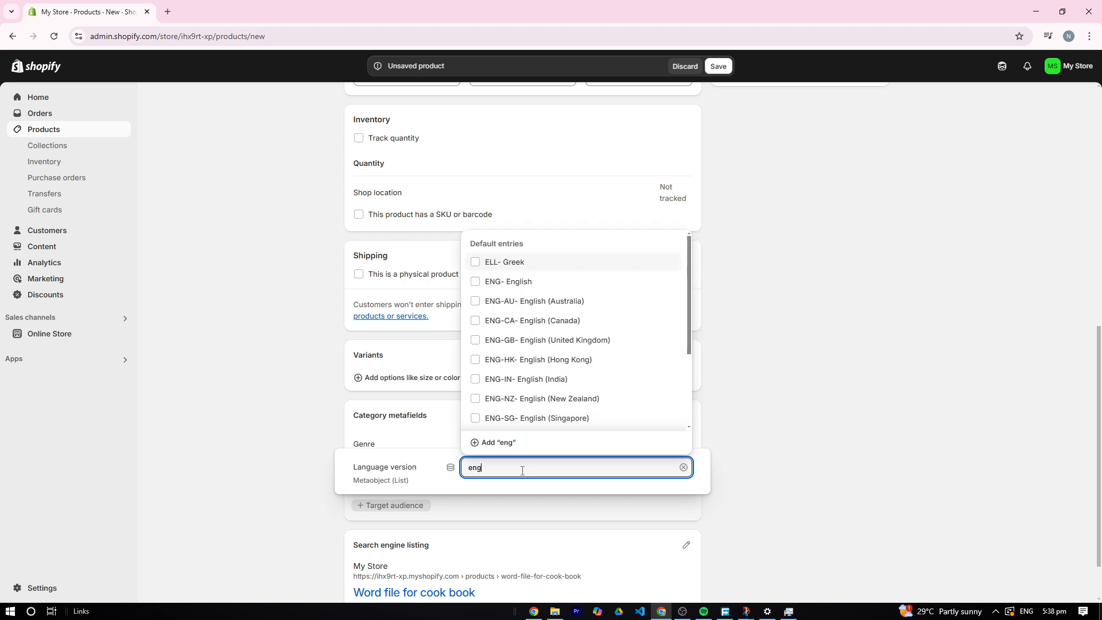
pyautogui.click(555, 268)
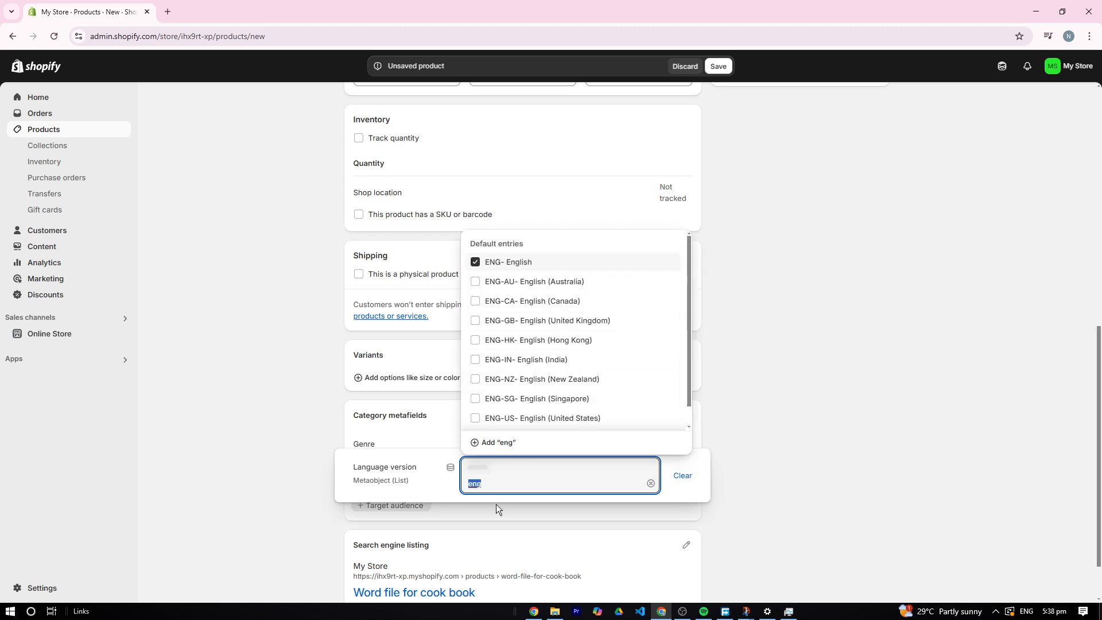
pyautogui.click(398, 431)
# Set the cook book product's Genre category metafield to Food & cooking.
pyautogui.click(506, 443)
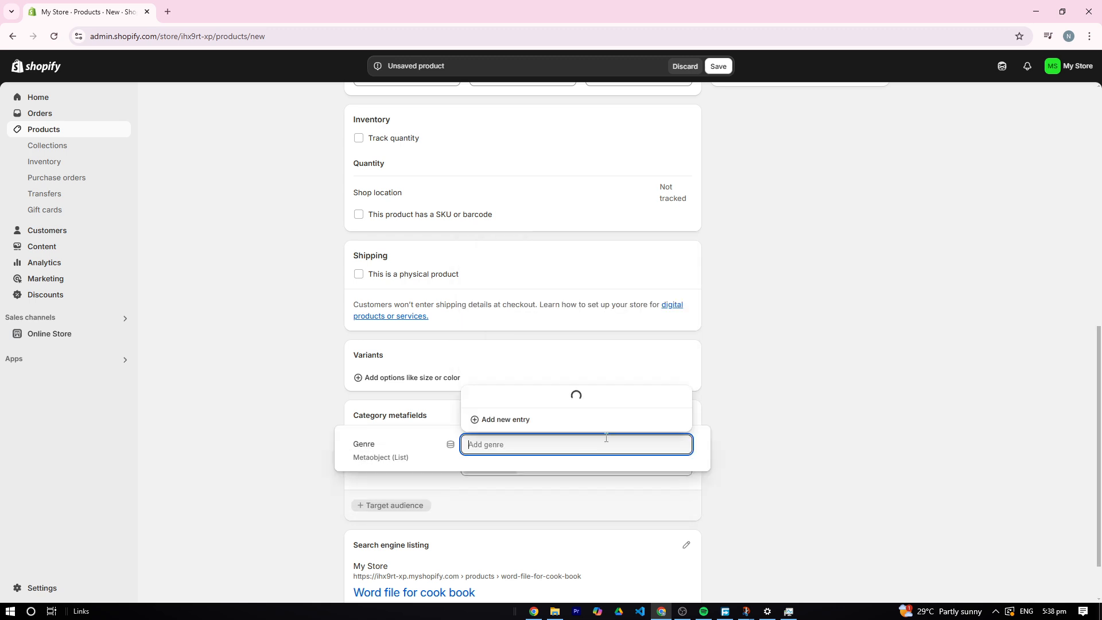
pyautogui.write('c')
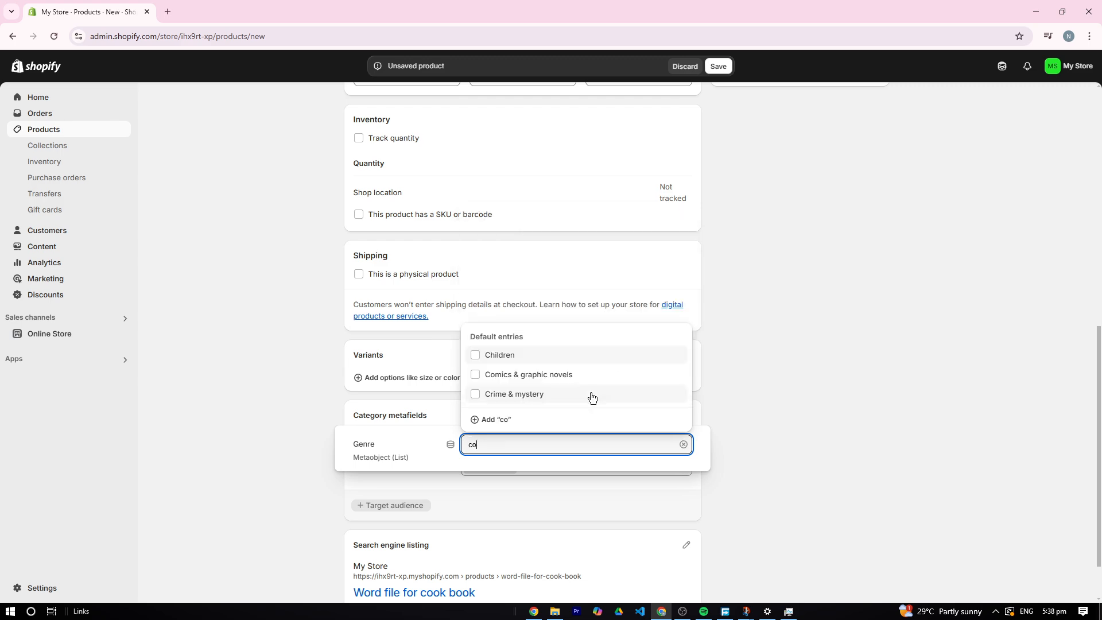
pyautogui.write('o')
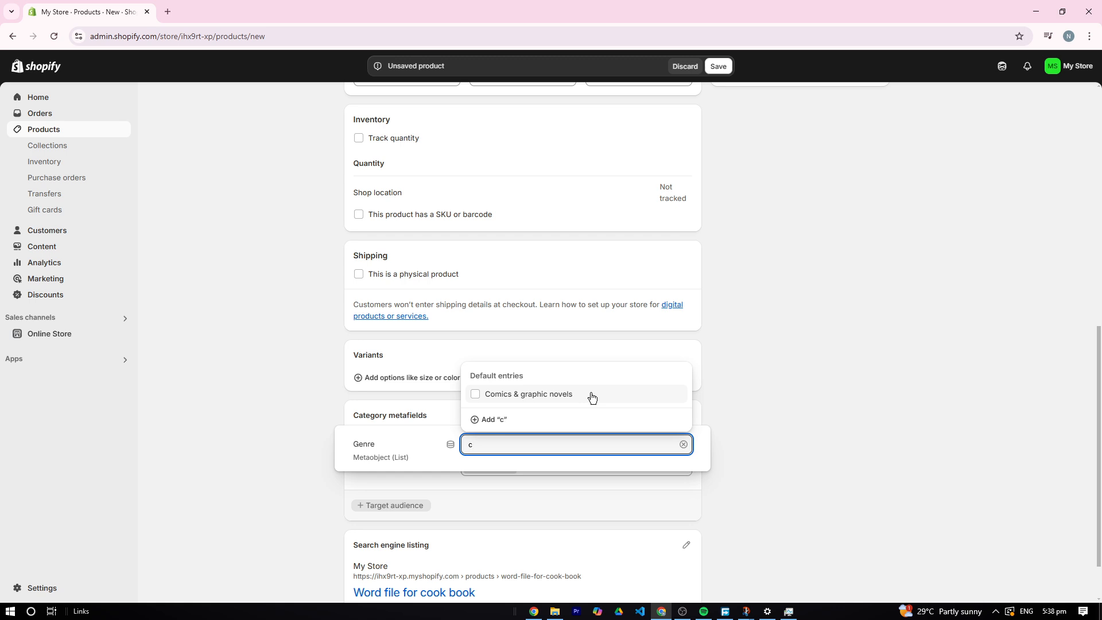
pyautogui.press('BackSpace')
pyautogui.write('gu')
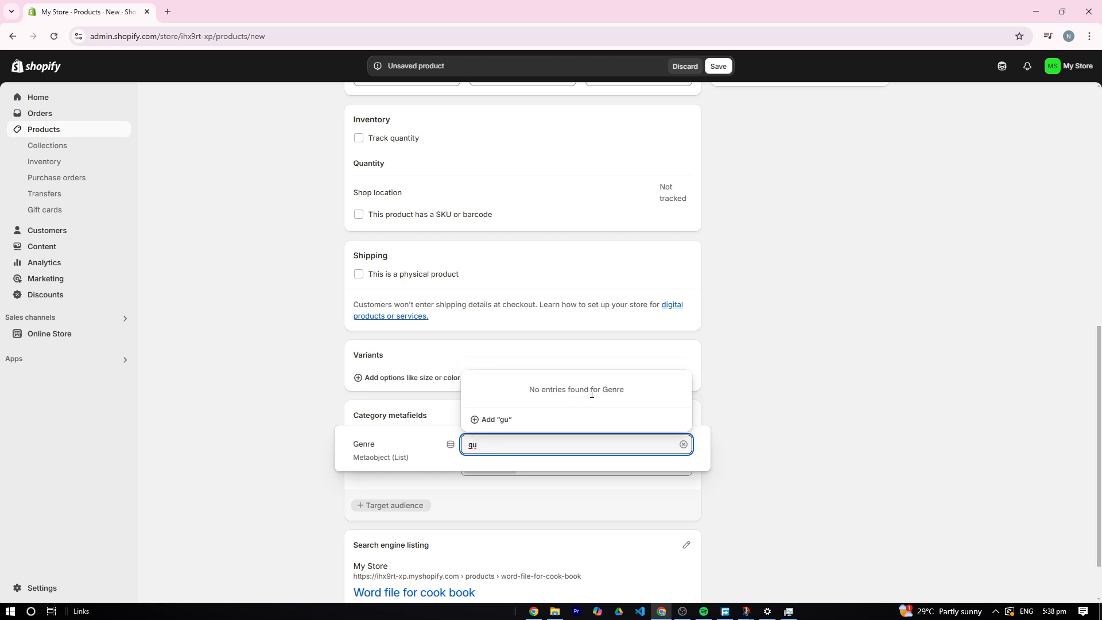
pyautogui.press('BackSpace')
pyautogui.write('h')
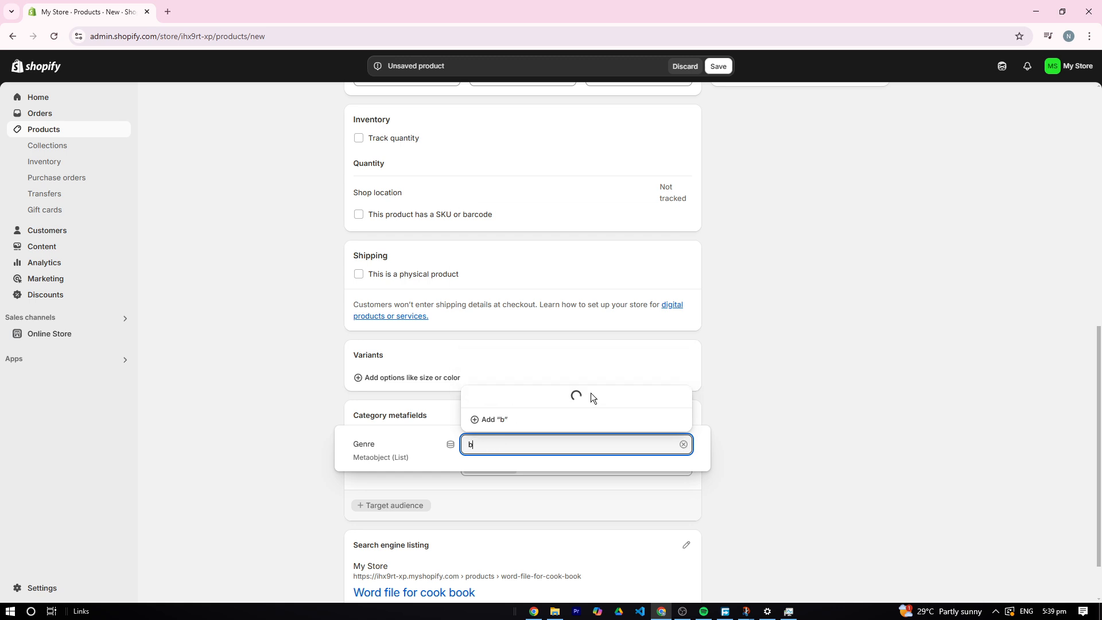
pyautogui.press('BackSpace')
pyautogui.write('boo')
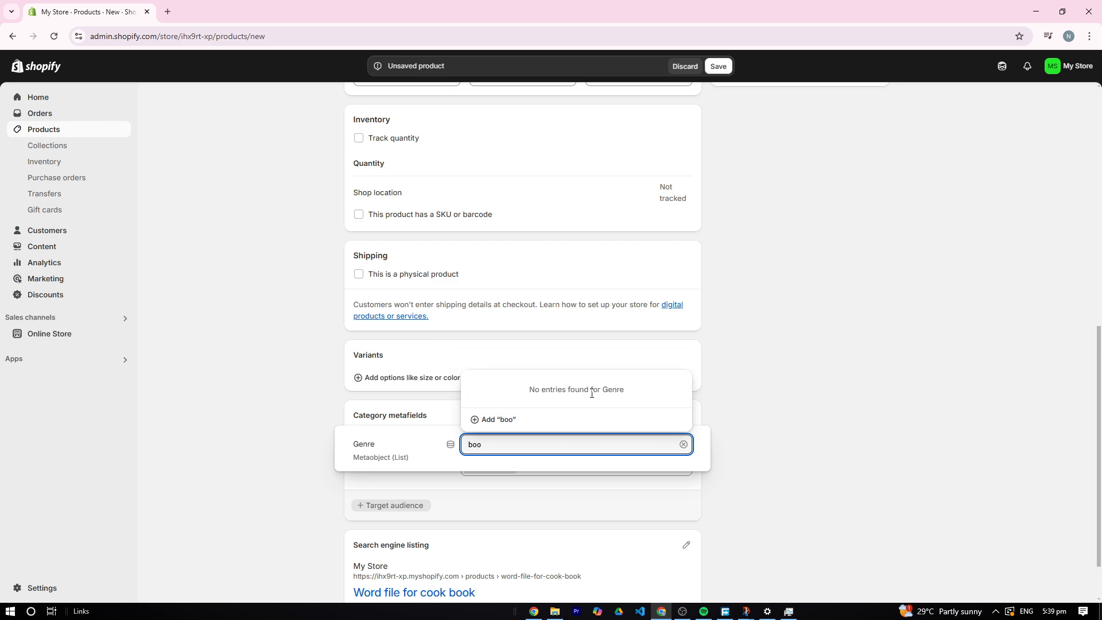
pyautogui.press('BackSpace')
pyautogui.press('BackSpace')
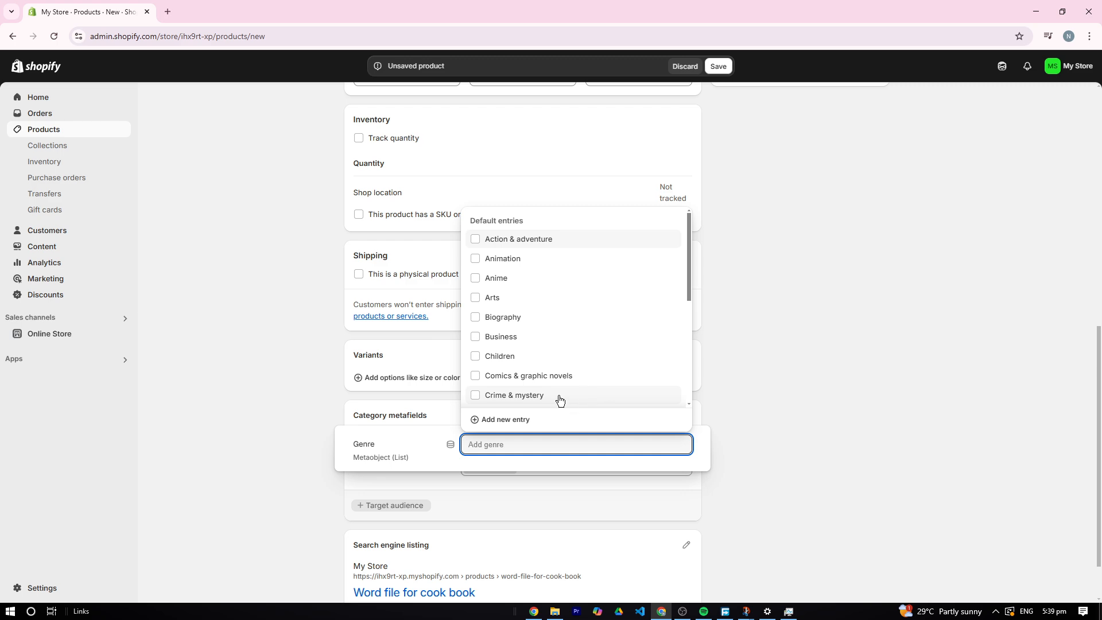
pyautogui.scroll(-3, 539, 376)
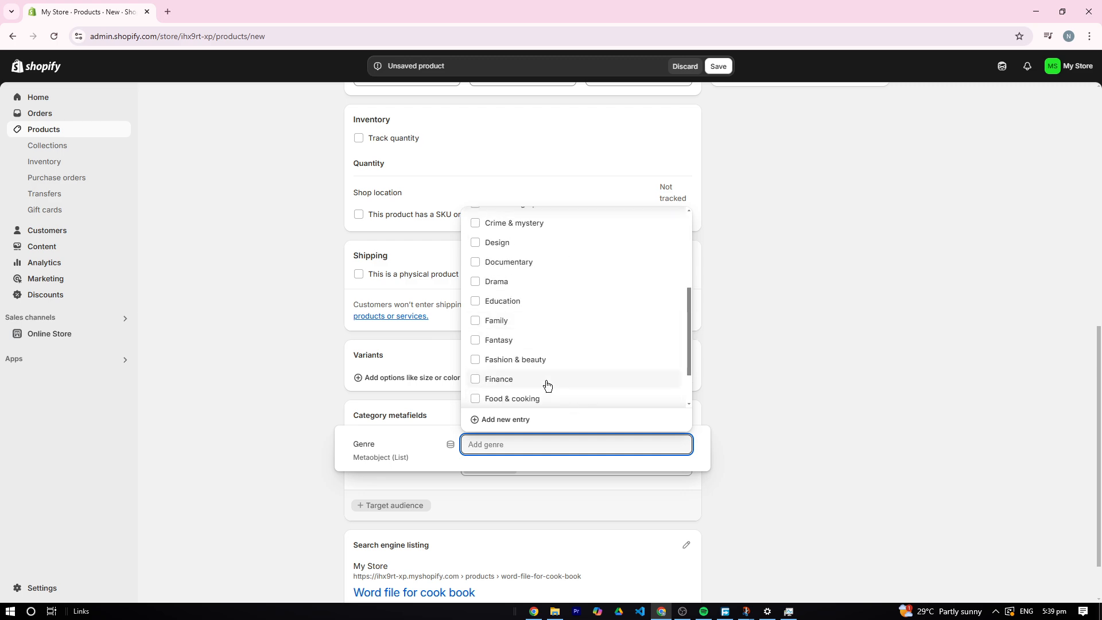
pyautogui.click(549, 405)
pyautogui.click(800, 478)
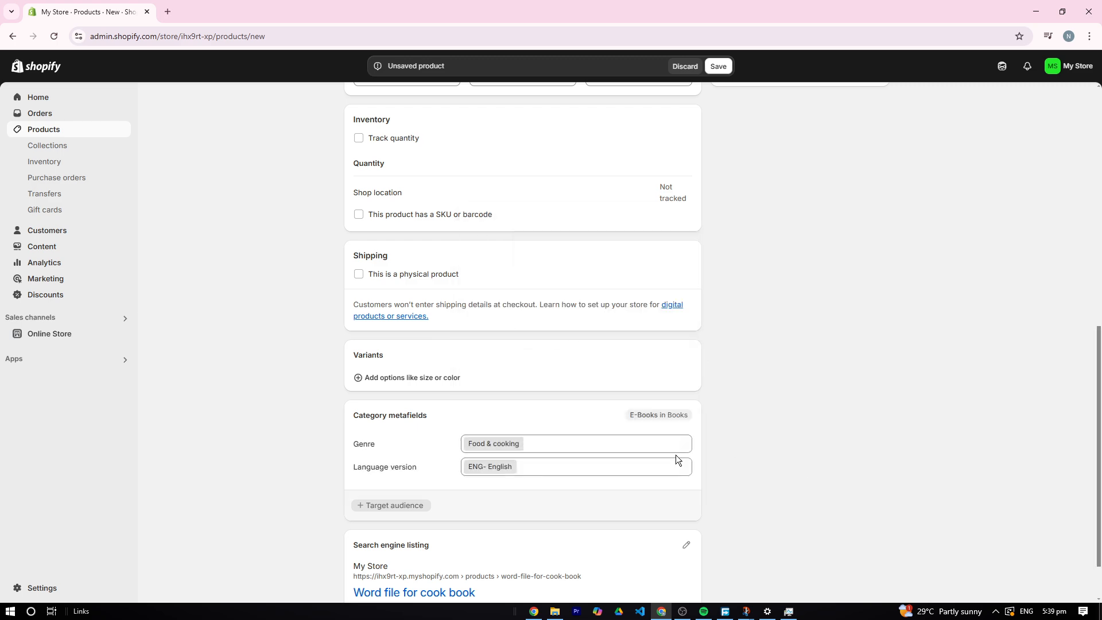
# Set the product's vendor to My Store in the product organization details.
pyautogui.scroll(15, 667, 543)
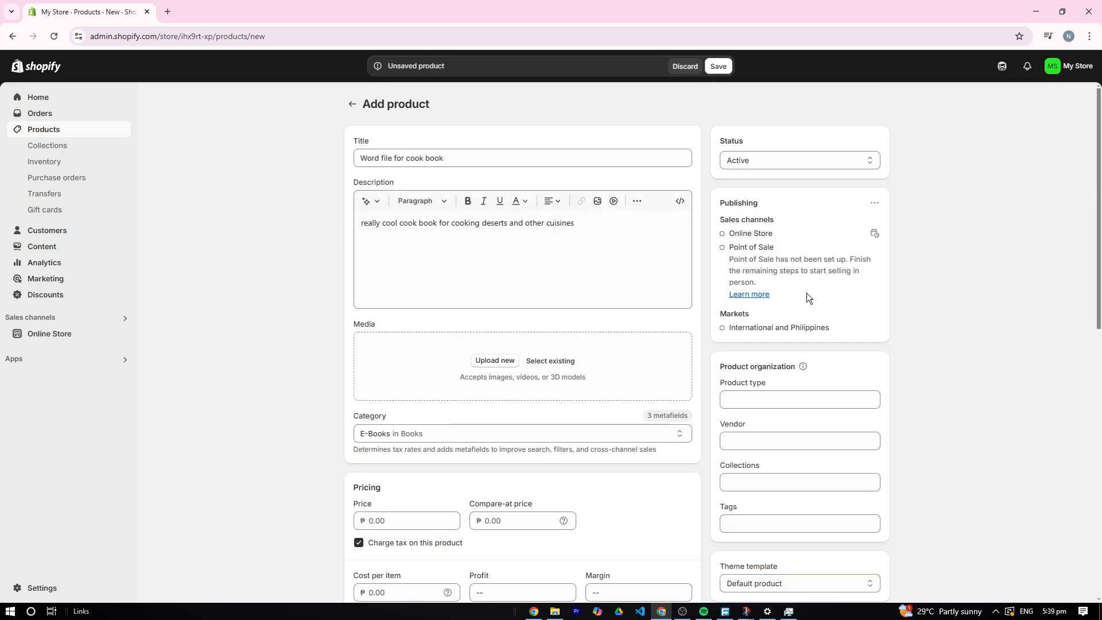
pyautogui.scroll(-3, 860, 414)
pyautogui.click(800, 228)
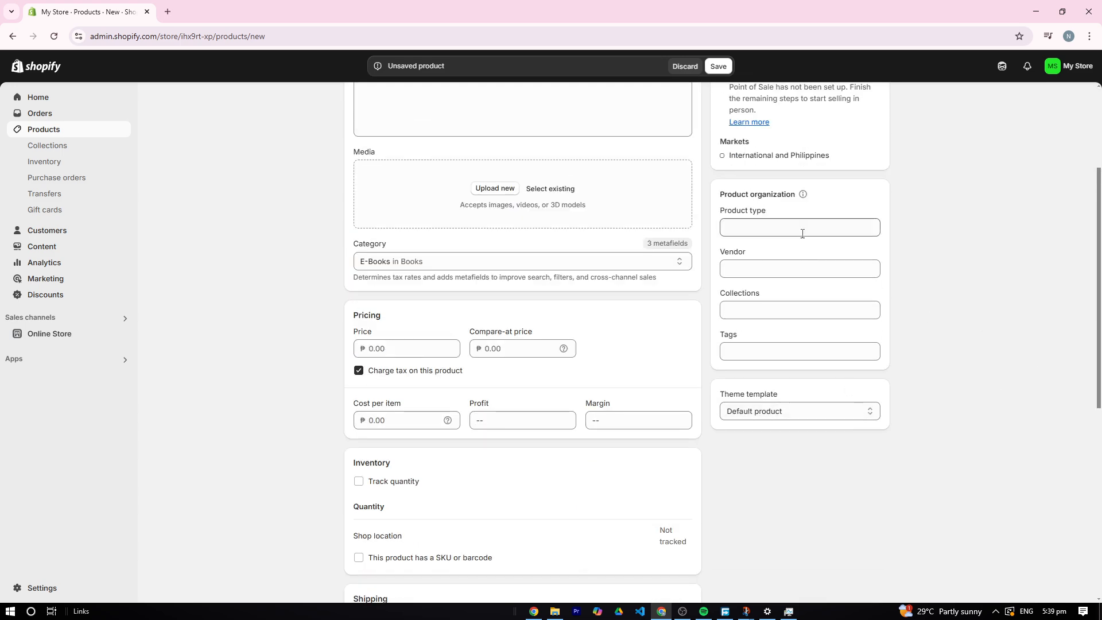
pyautogui.click(817, 267)
pyautogui.click(932, 330)
pyautogui.click(804, 270)
pyautogui.click(795, 294)
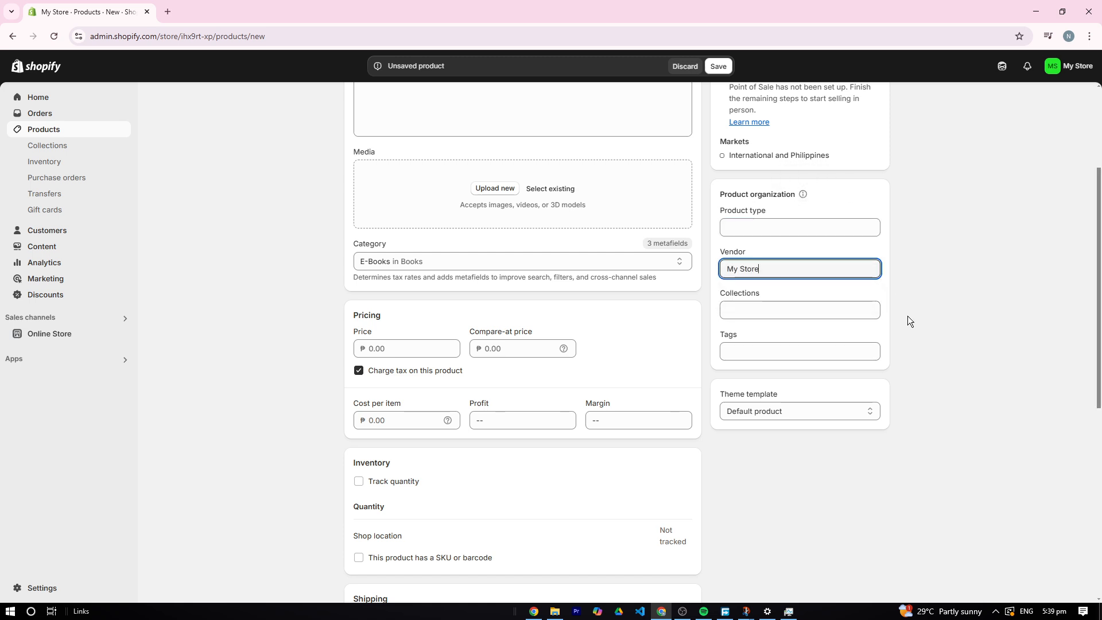
# Add the cook book product to the Home page collection, leaving its tags empty.
pyautogui.click(855, 311)
pyautogui.click(827, 340)
pyautogui.click(899, 364)
pyautogui.click(793, 368)
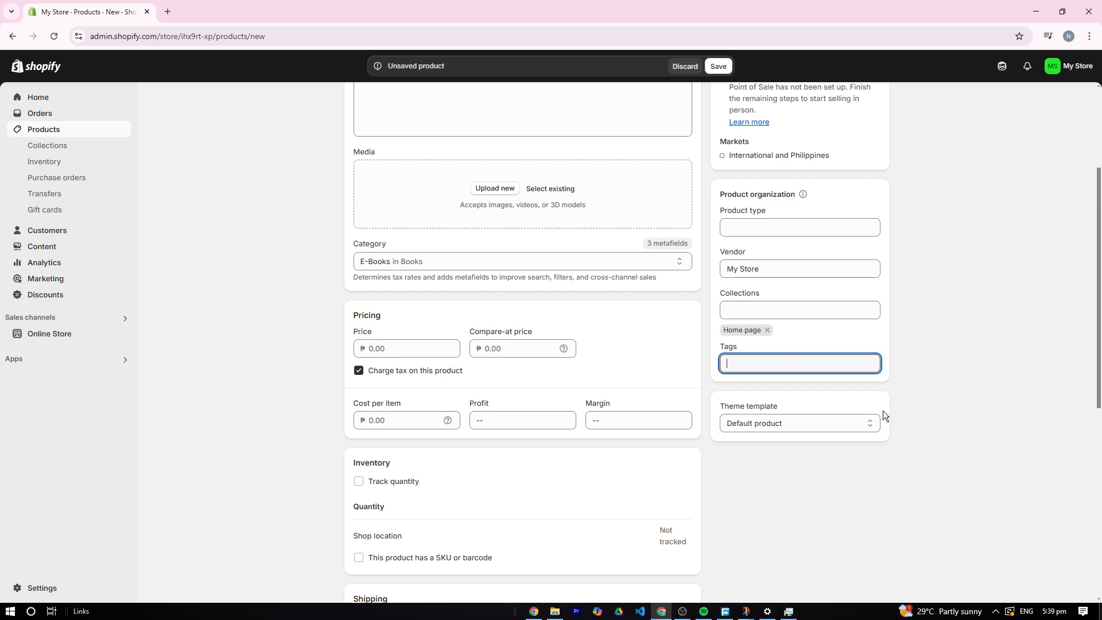
pyautogui.scroll(2, 831, 422)
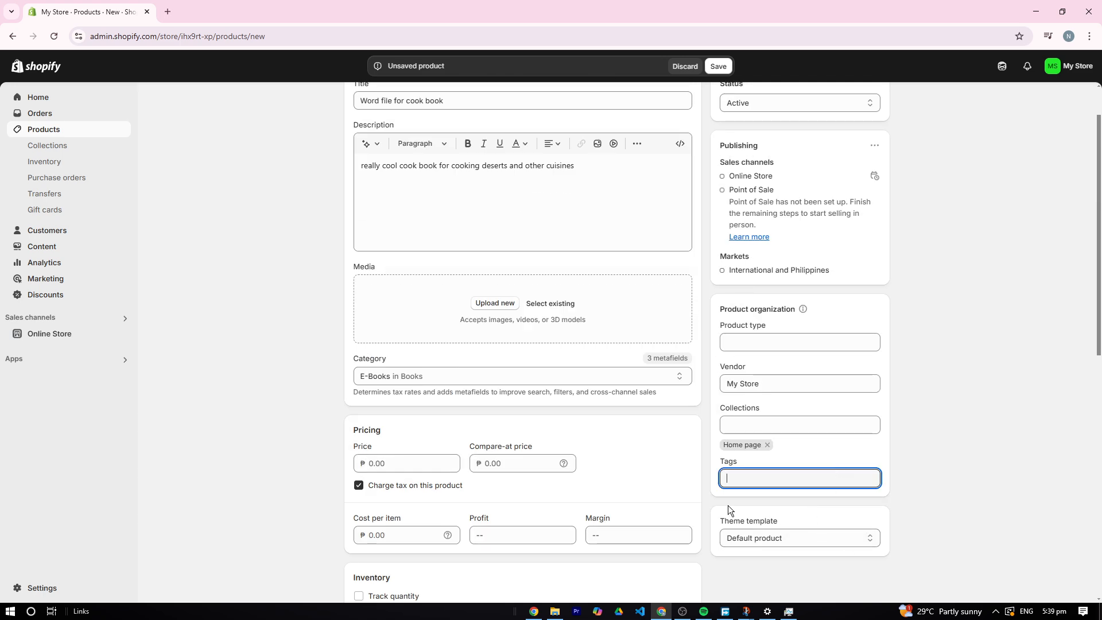
# Set both the price and the compare-at price of the cook book product to ₱111.
pyautogui.scroll(-2, 728, 508)
pyautogui.click(388, 352)
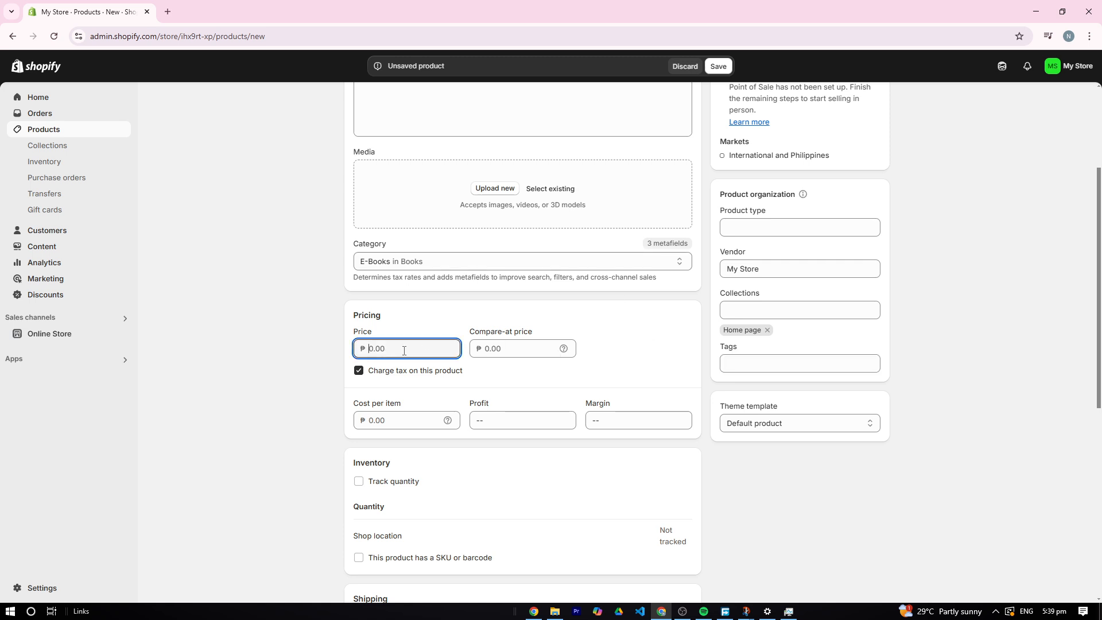
pyautogui.write('111')
pyautogui.click(483, 350)
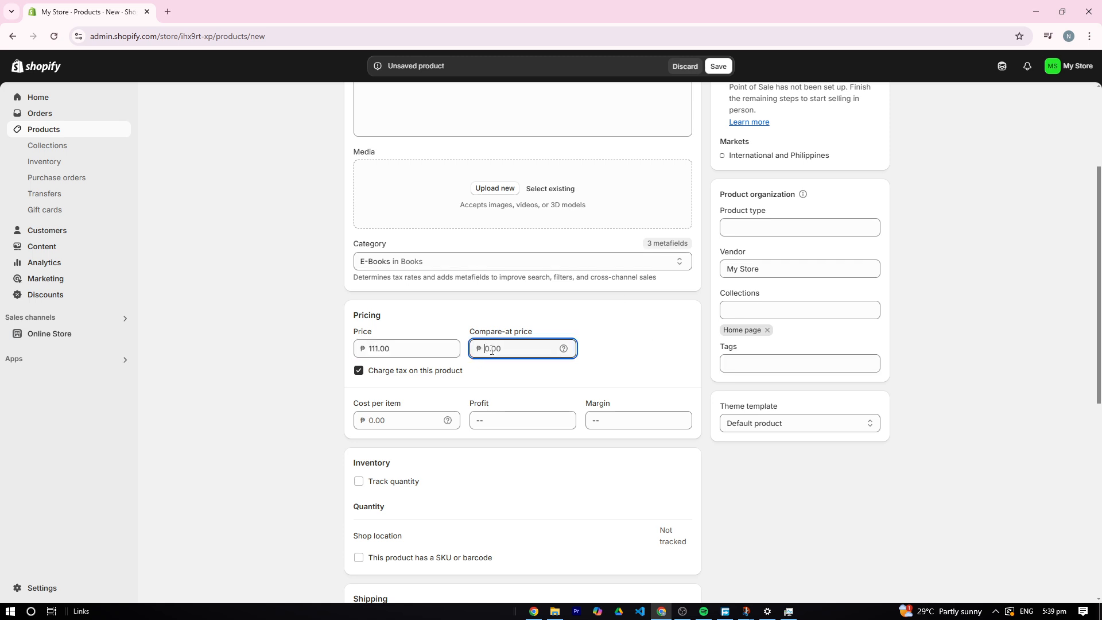
pyautogui.write('111')
pyautogui.click(618, 347)
# Check the completed product form and save the new cook book product.
pyautogui.scroll(-2, 584, 465)
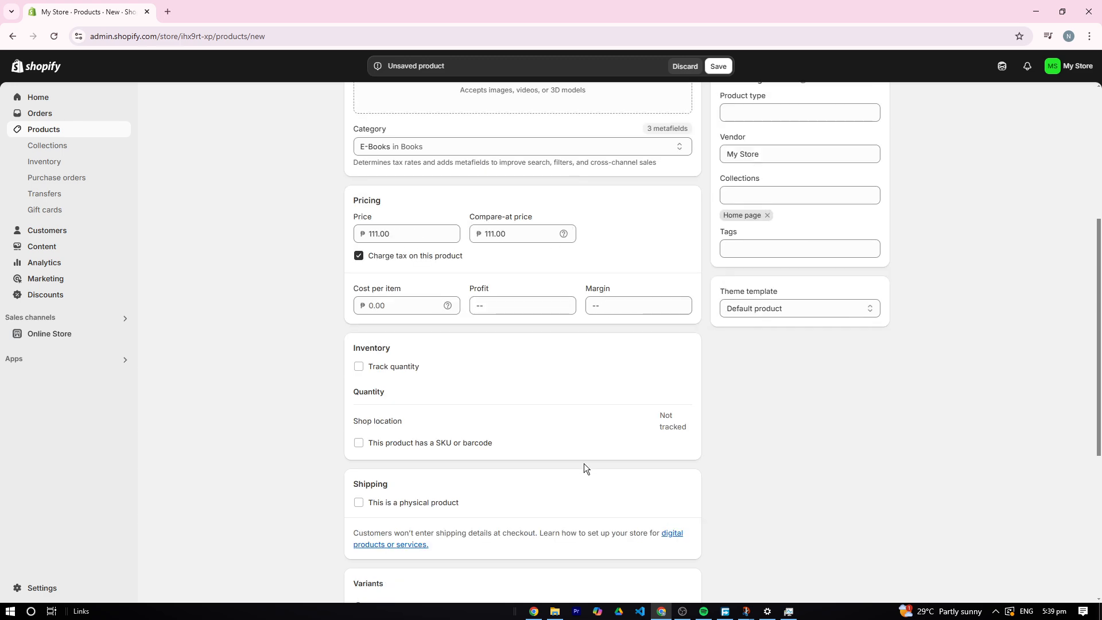
pyautogui.scroll(-5, 475, 467)
pyautogui.scroll(8, 542, 508)
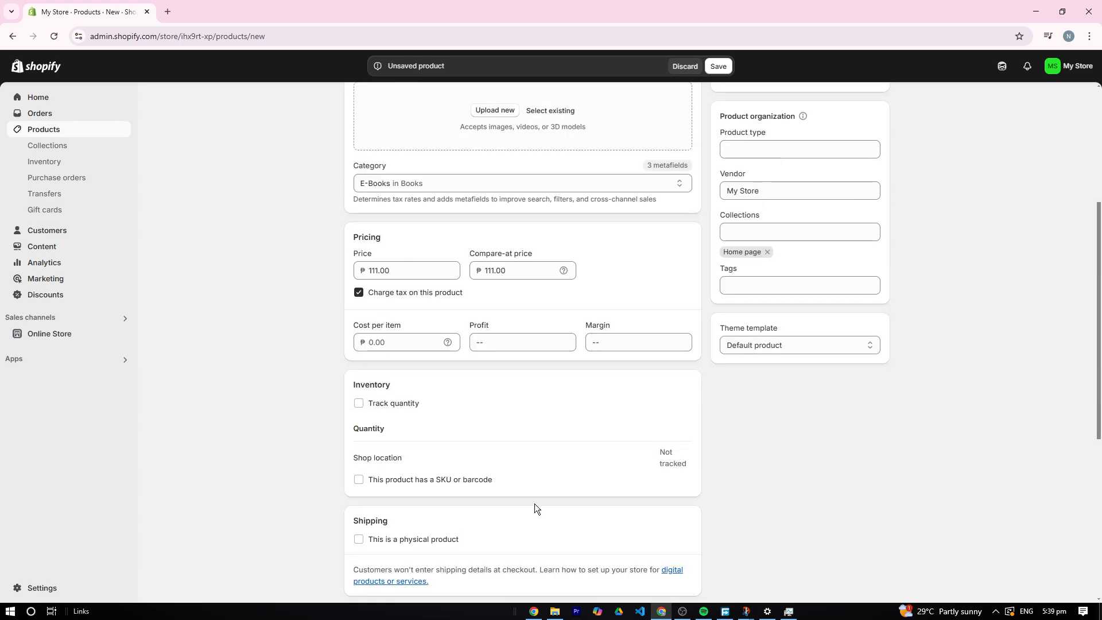
pyautogui.click(725, 65)
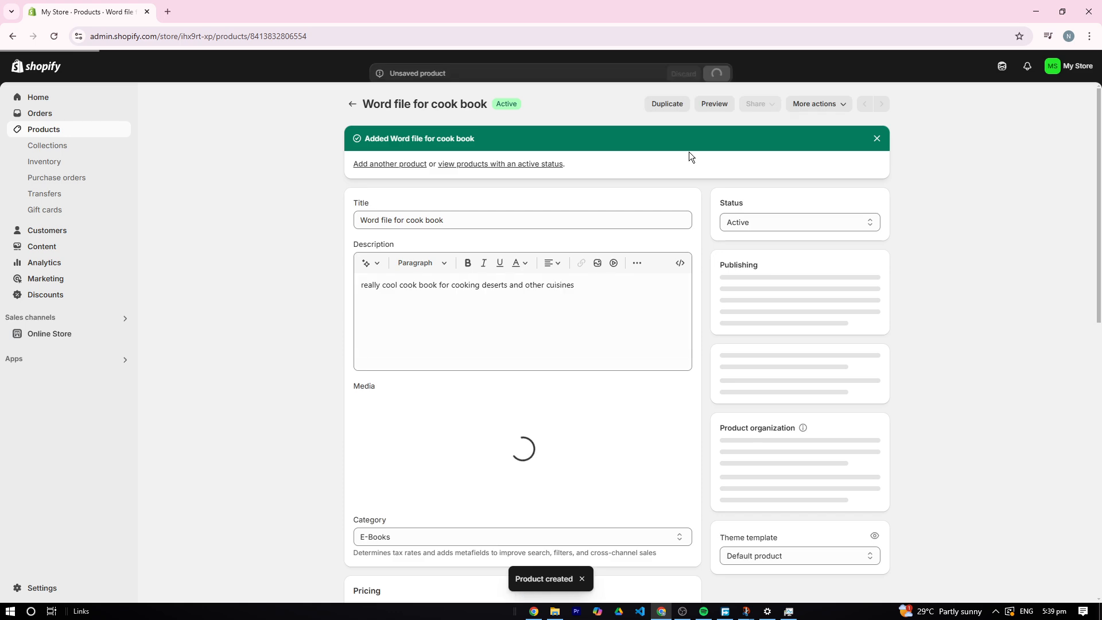
# Add riz.docx from the Word files folder as the product's digital file in Digital Downloads and save the change.
pyautogui.click(815, 104)
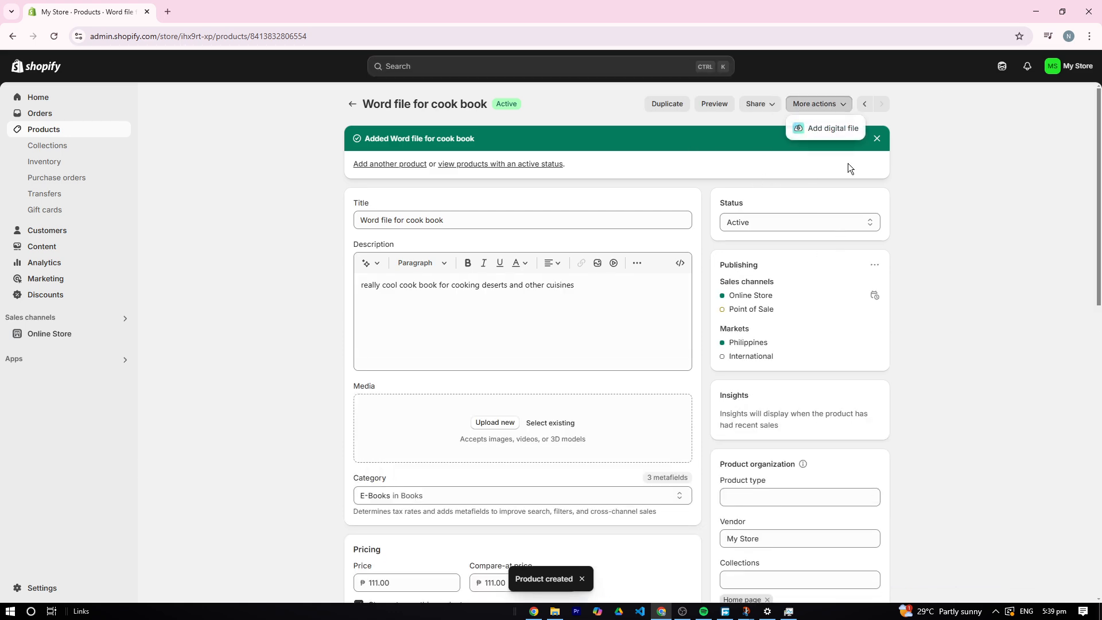
pyautogui.click(834, 128)
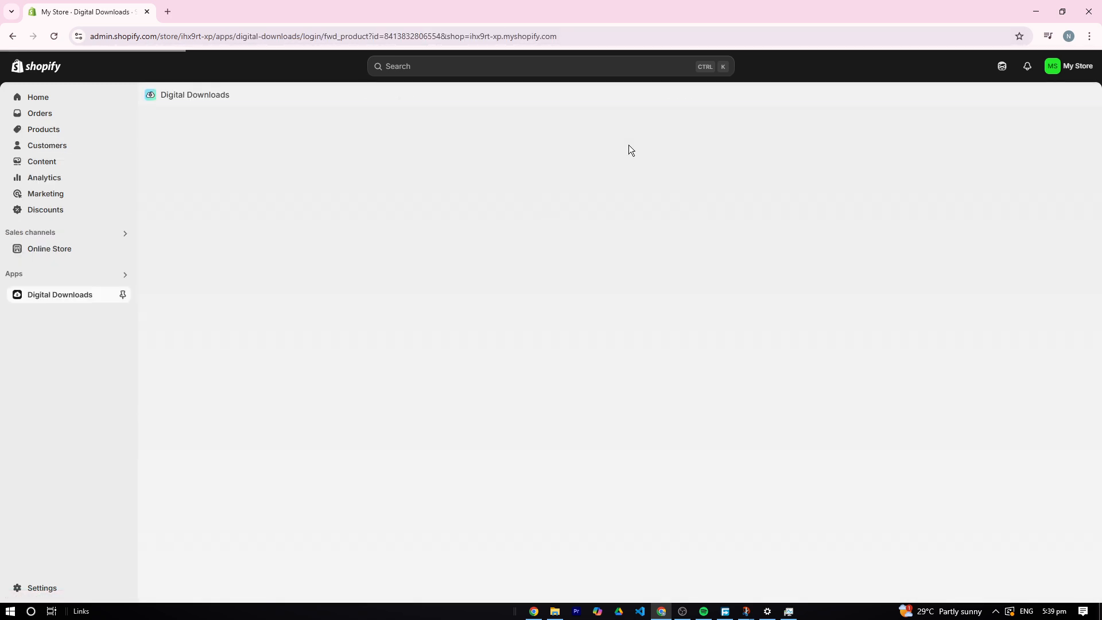
pyautogui.click(667, 231)
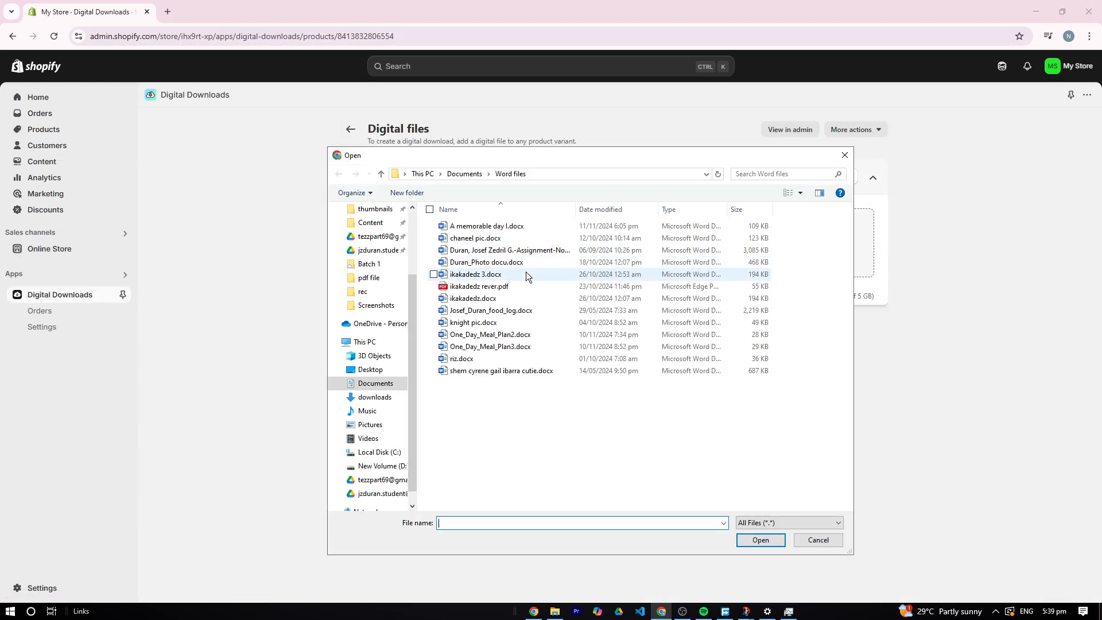
pyautogui.doubleClick(512, 360)
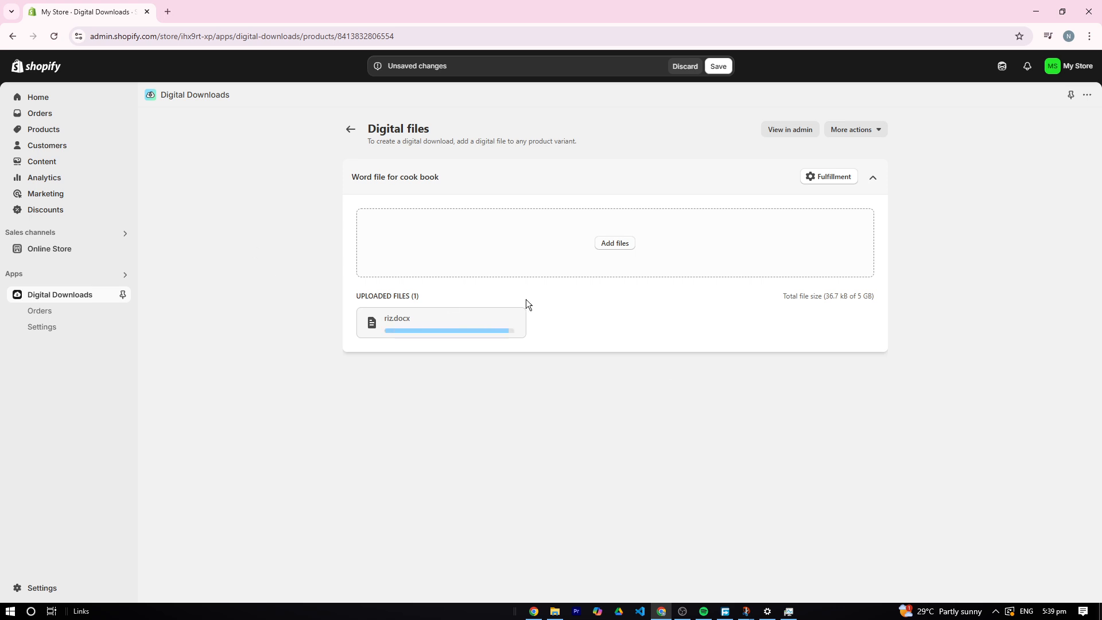
pyautogui.click(719, 65)
# Reopen the Word file for cook book product from the product list and review its details from title to search engine listing.
pyautogui.click(52, 131)
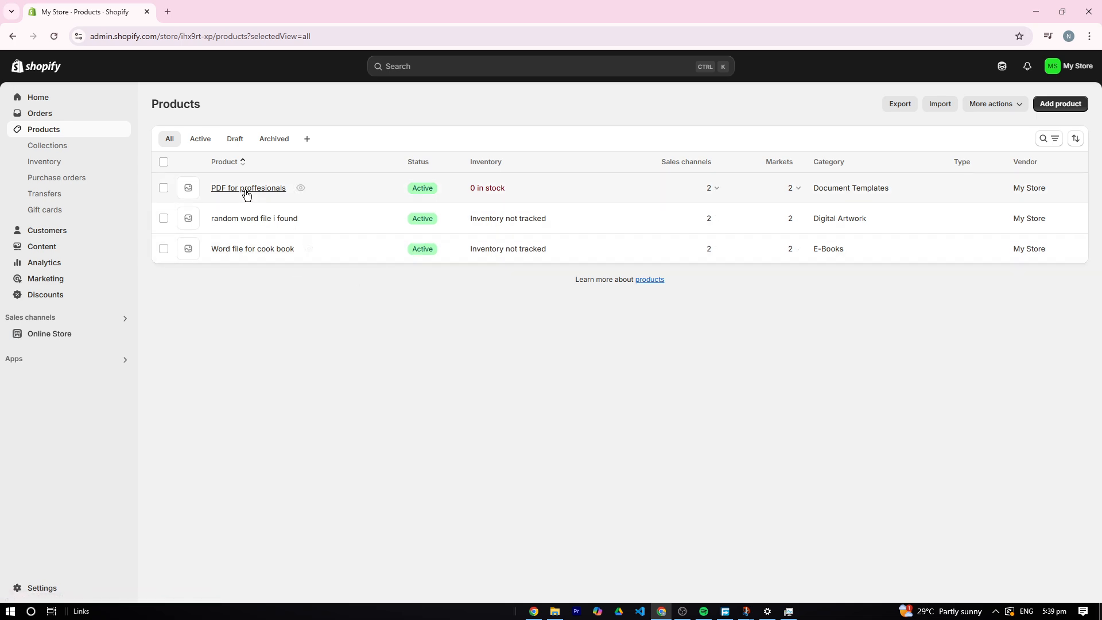
pyautogui.click(266, 249)
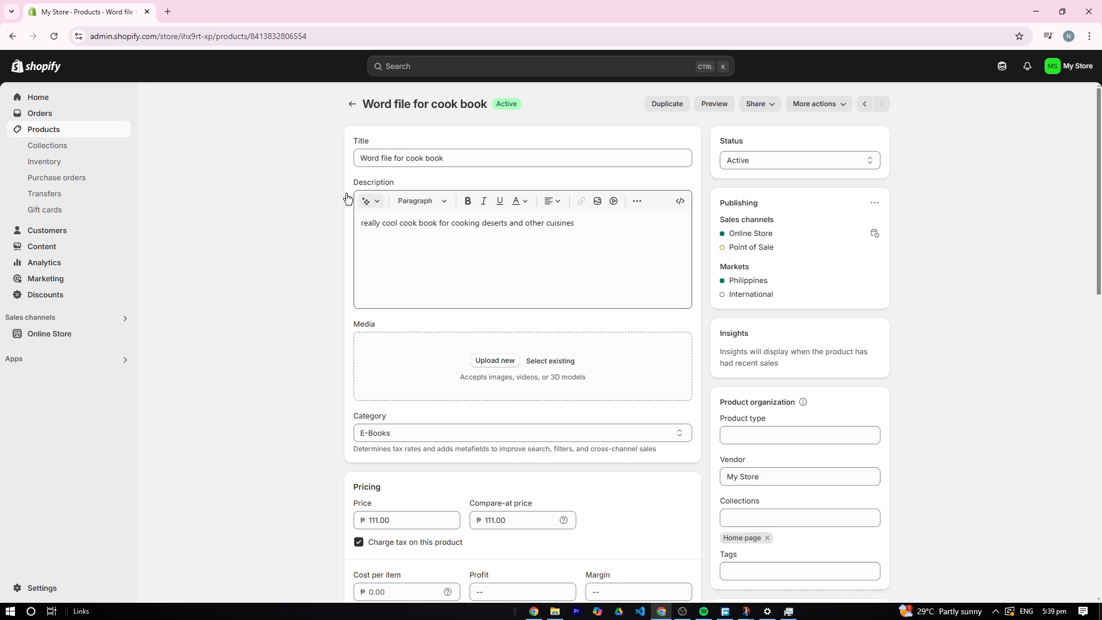
pyautogui.scroll(-10, 655, 295)
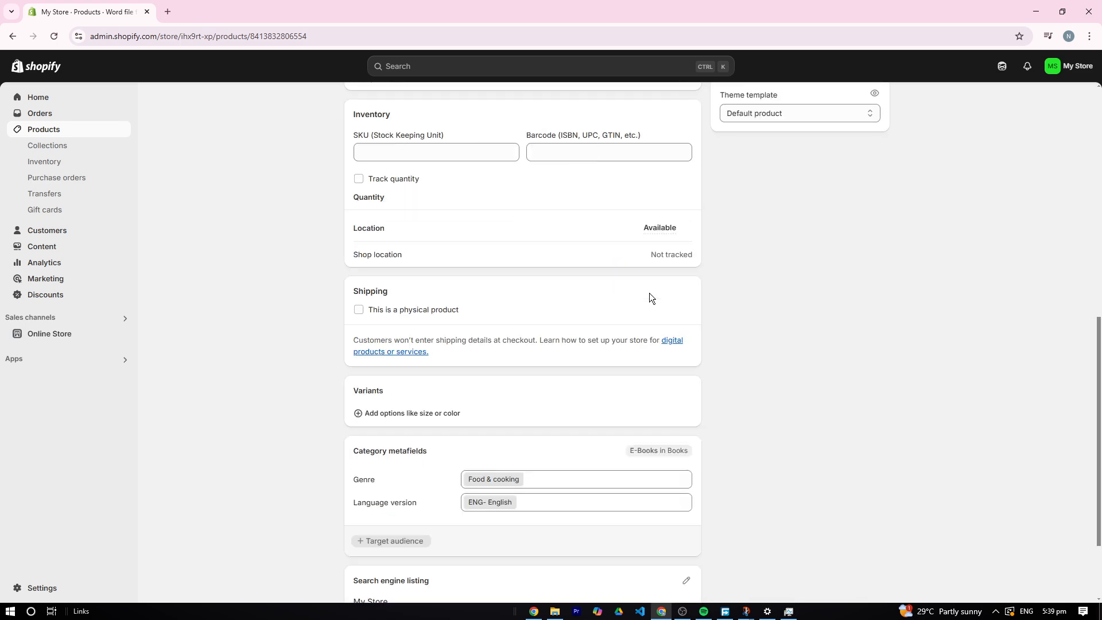
pyautogui.scroll(-2, 649, 293)
pyautogui.scroll(11, 648, 294)
pyautogui.scroll(-5, 649, 294)
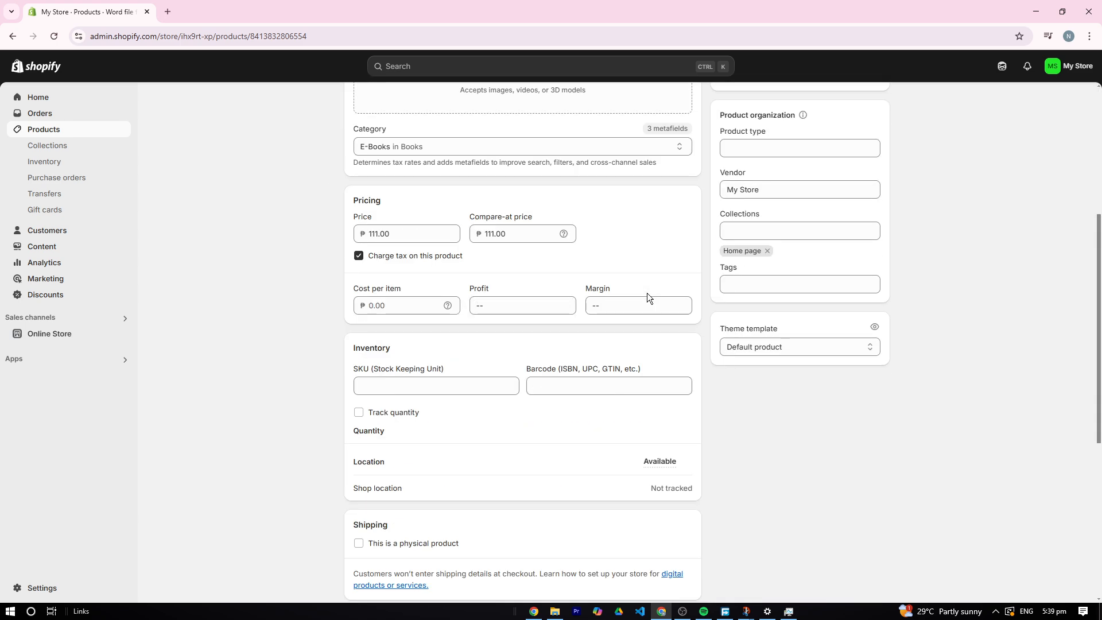
pyautogui.scroll(-1, 647, 294)
pyautogui.scroll(6, 782, 210)
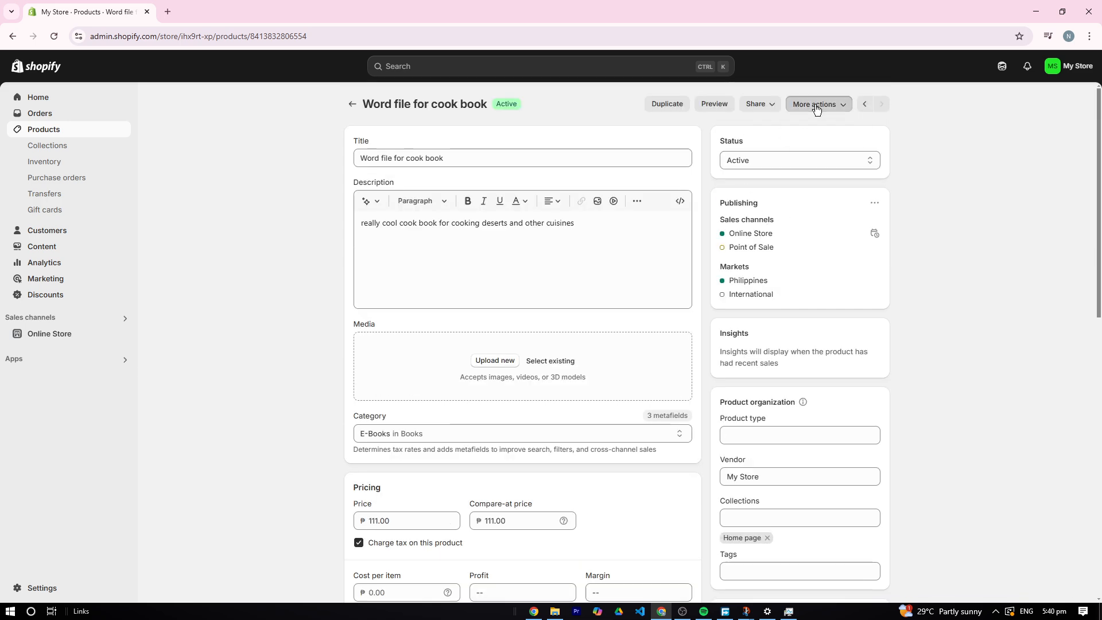
pyautogui.click(816, 110)
pyautogui.click(932, 301)
pyautogui.scroll(-8, 773, 264)
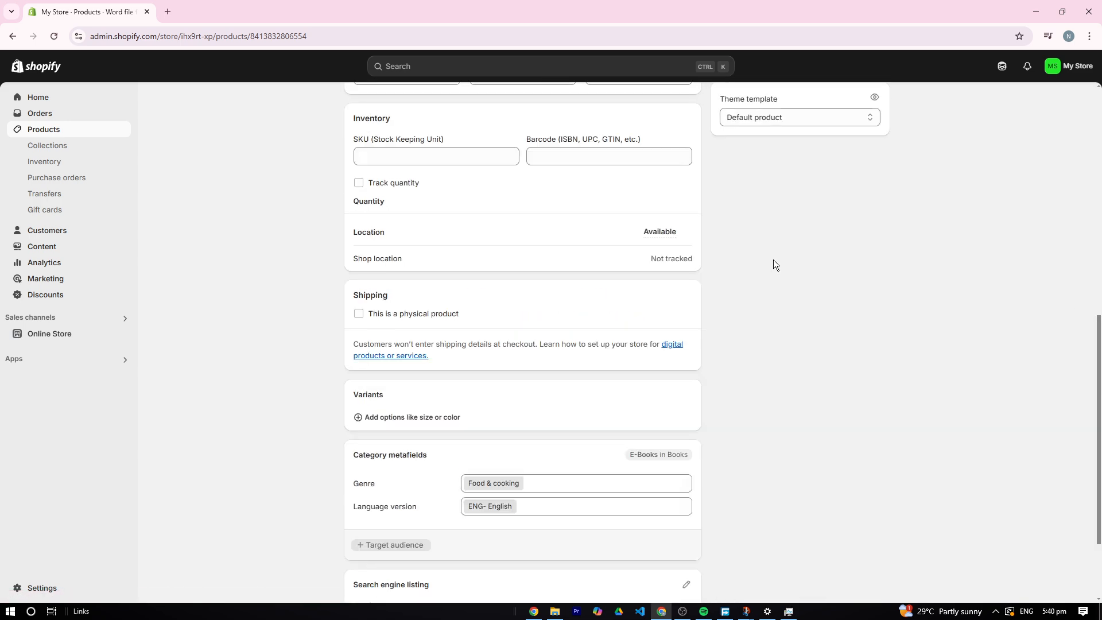
pyautogui.scroll(-2, 574, 281)
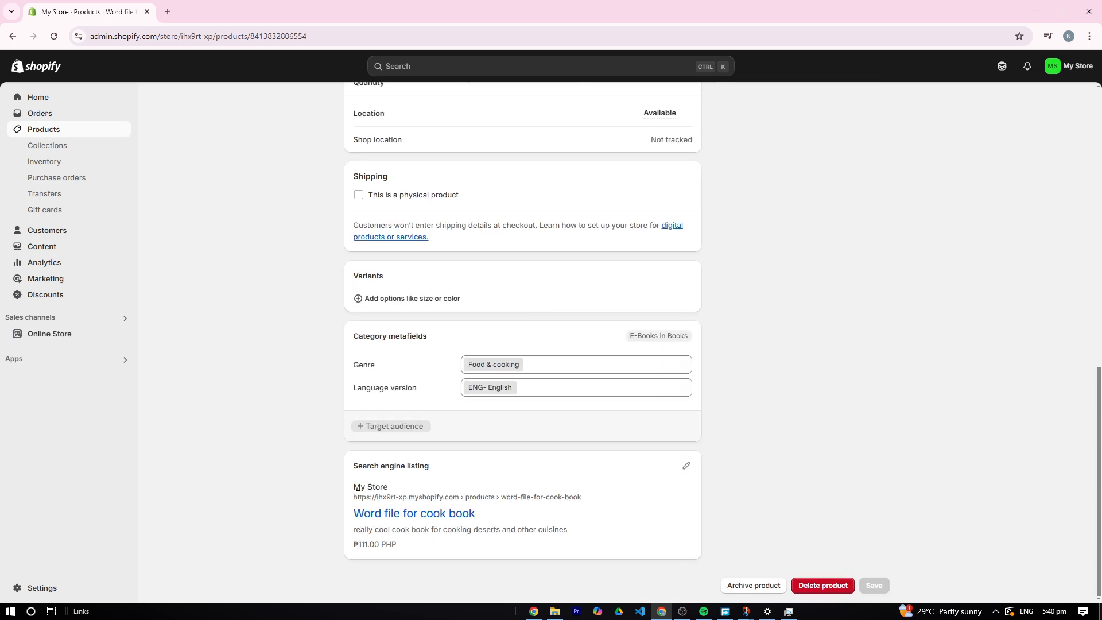
pyautogui.scroll(11, 501, 519)
pyautogui.scroll(-7, 515, 405)
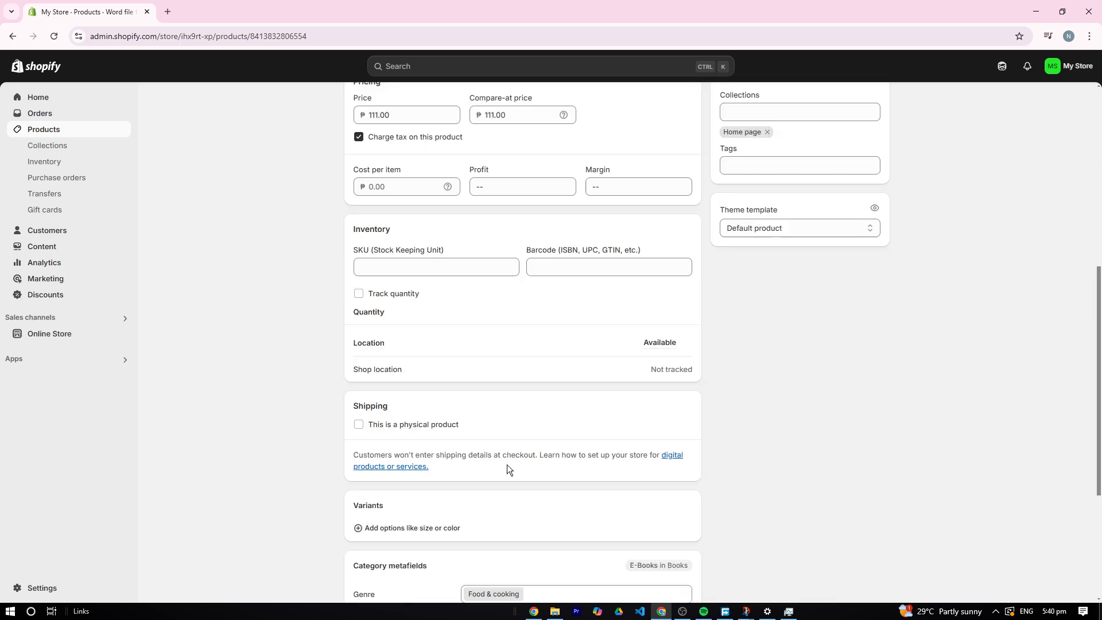
pyautogui.scroll(-4, 574, 453)
pyautogui.scroll(11, 767, 518)
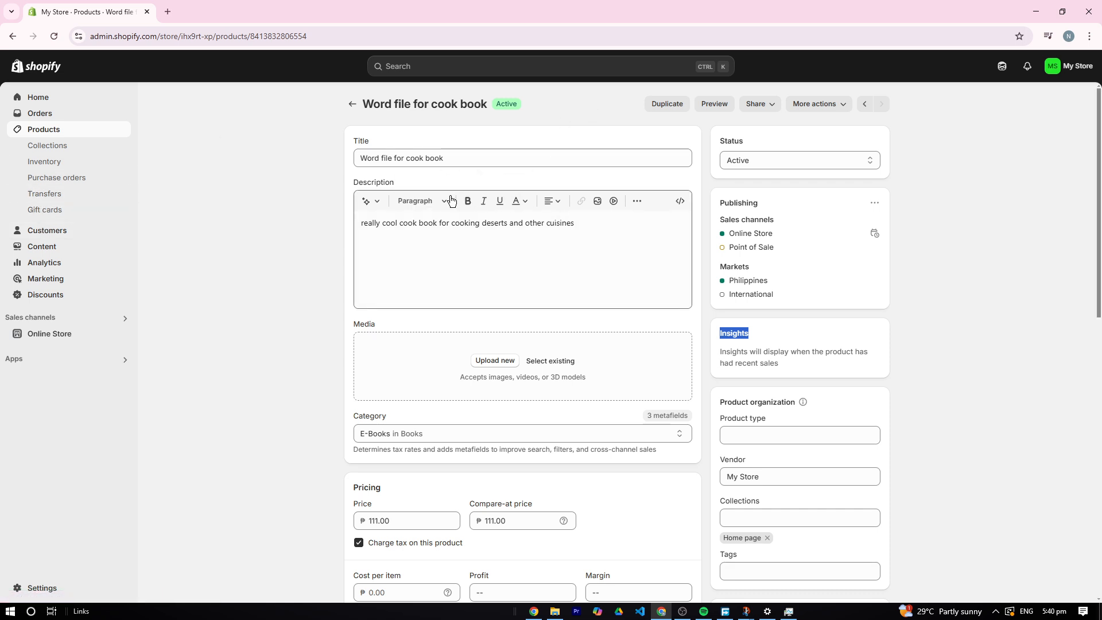
pyautogui.scroll(-10, 618, 246)
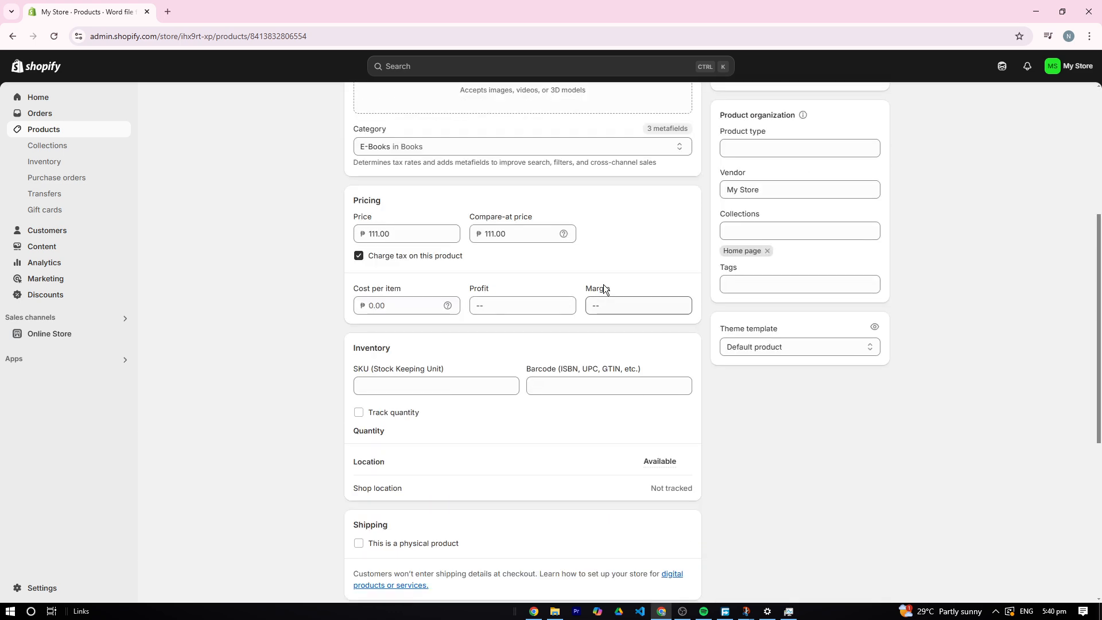
pyautogui.scroll(-2, 559, 322)
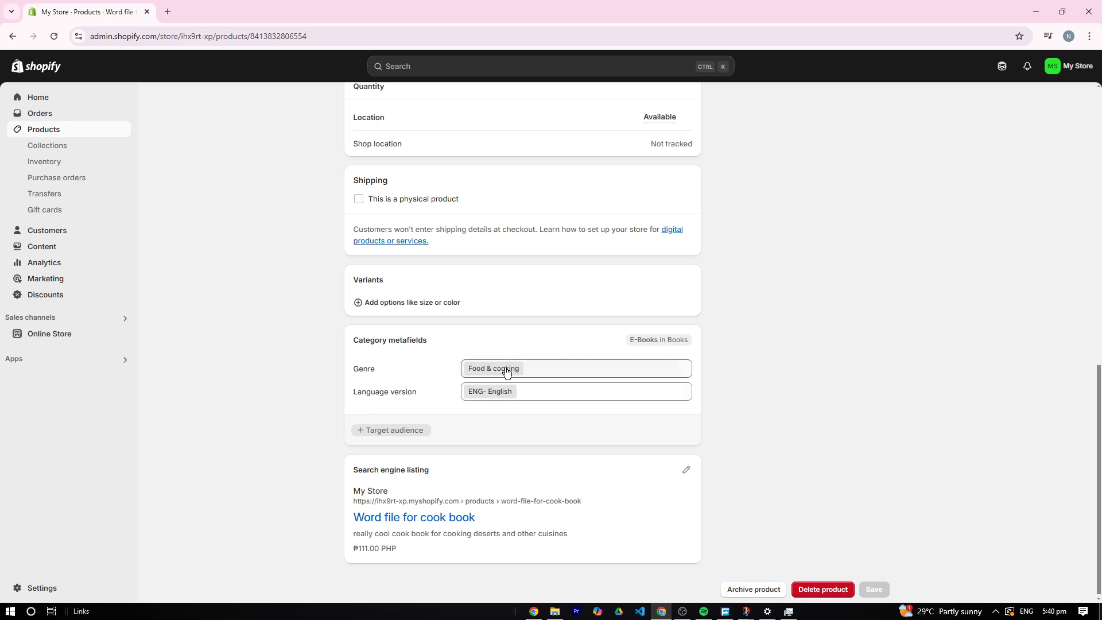
pyautogui.scroll(5, 511, 413)
pyautogui.scroll(6, 471, 385)
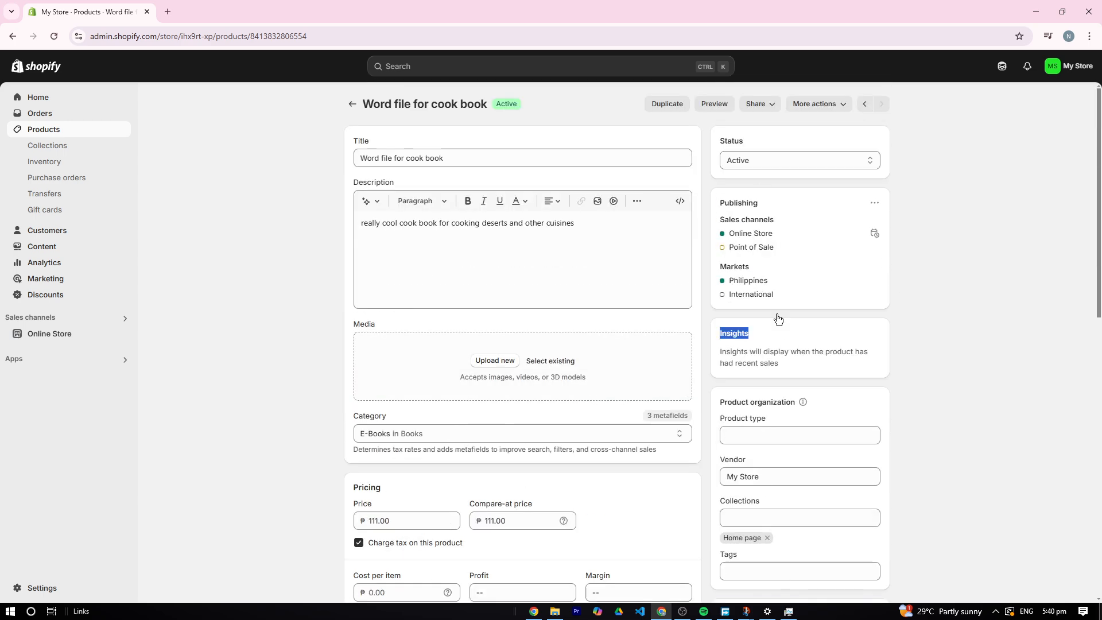
pyautogui.scroll(-5, 777, 315)
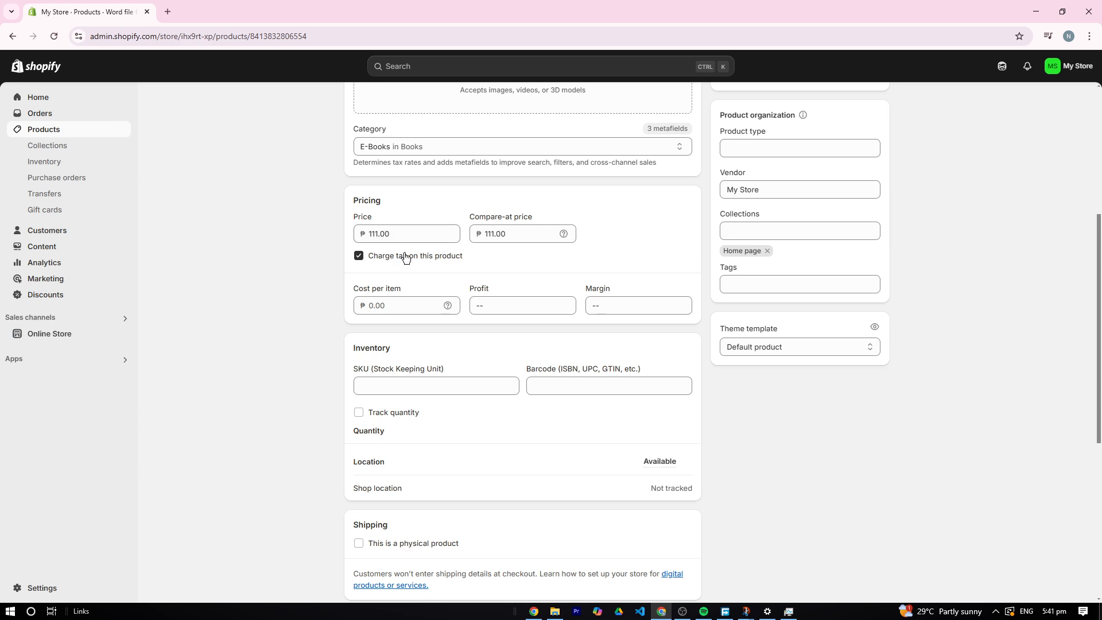
pyautogui.scroll(5, 405, 257)
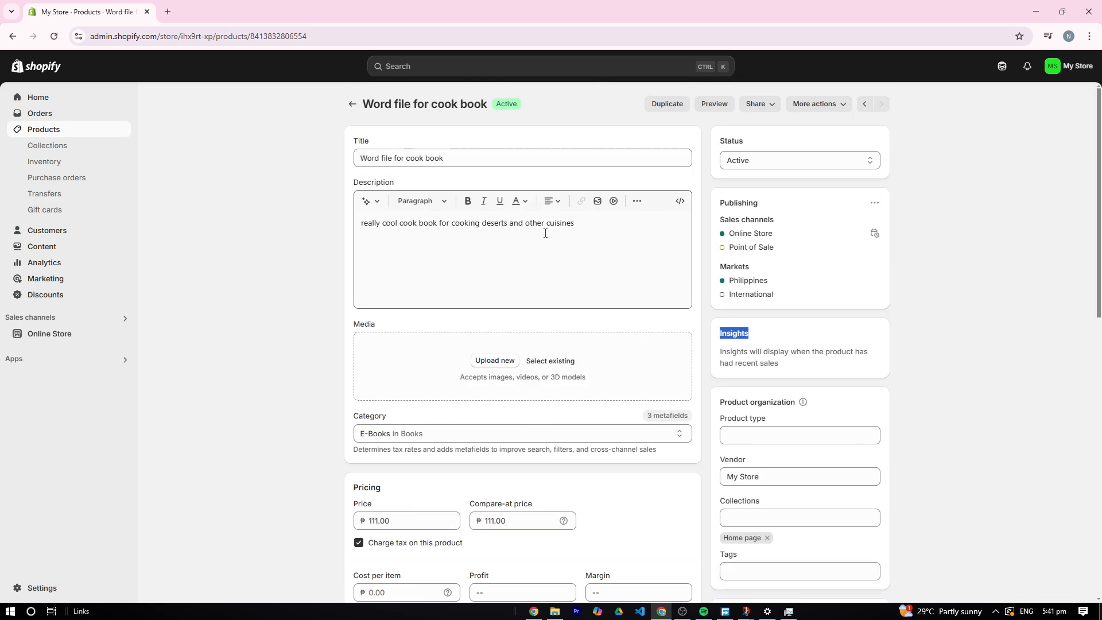
pyautogui.scroll(-5, 517, 235)
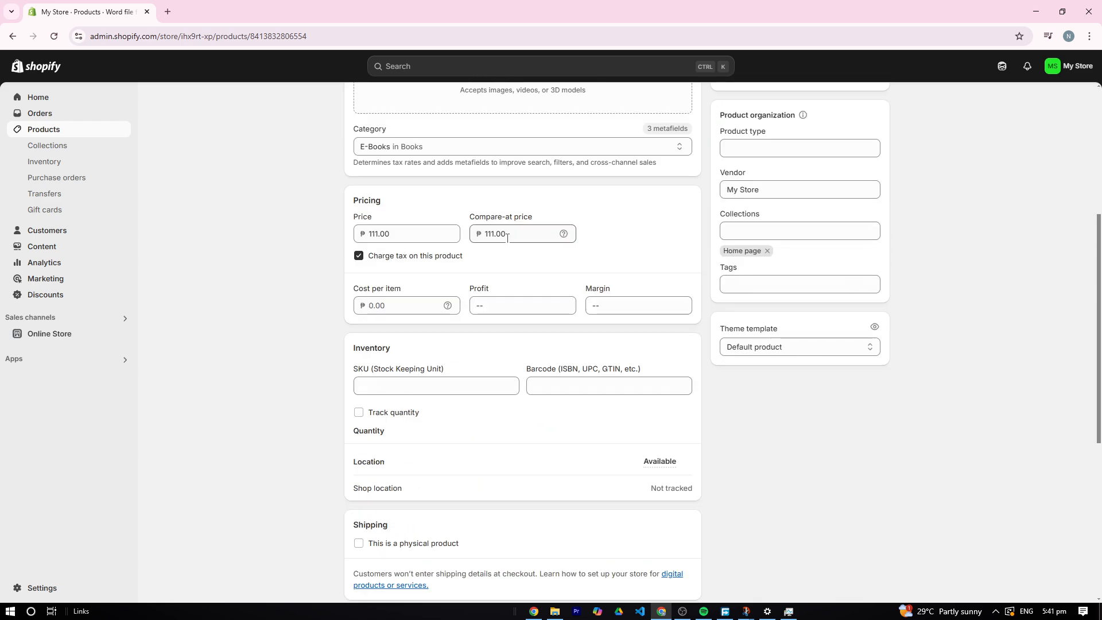
pyautogui.scroll(-6, 506, 235)
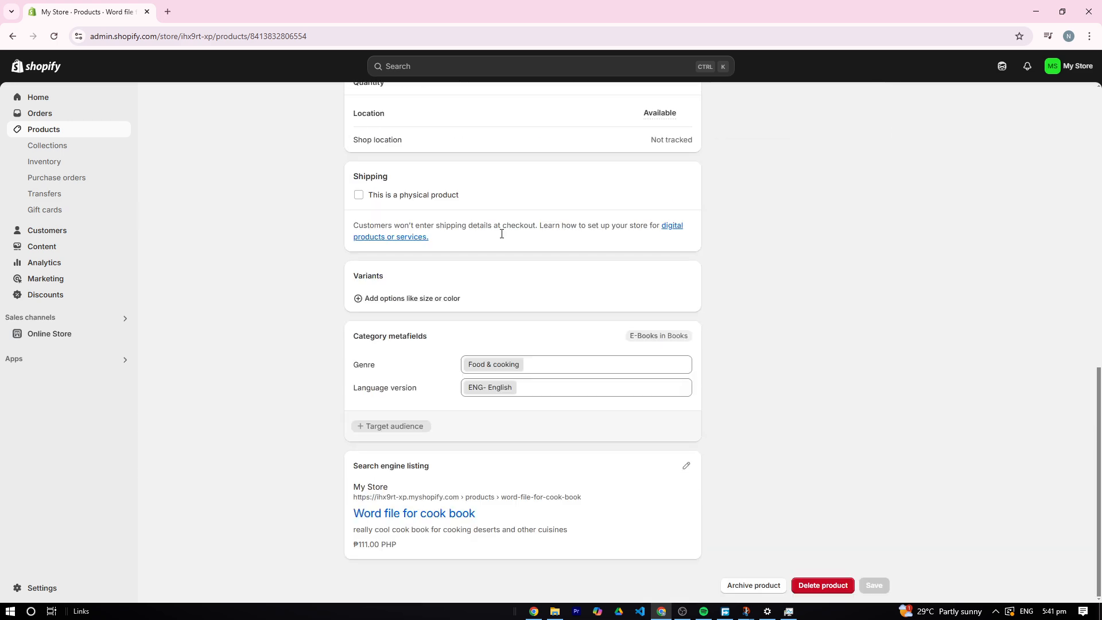
pyautogui.scroll(5, 655, 239)
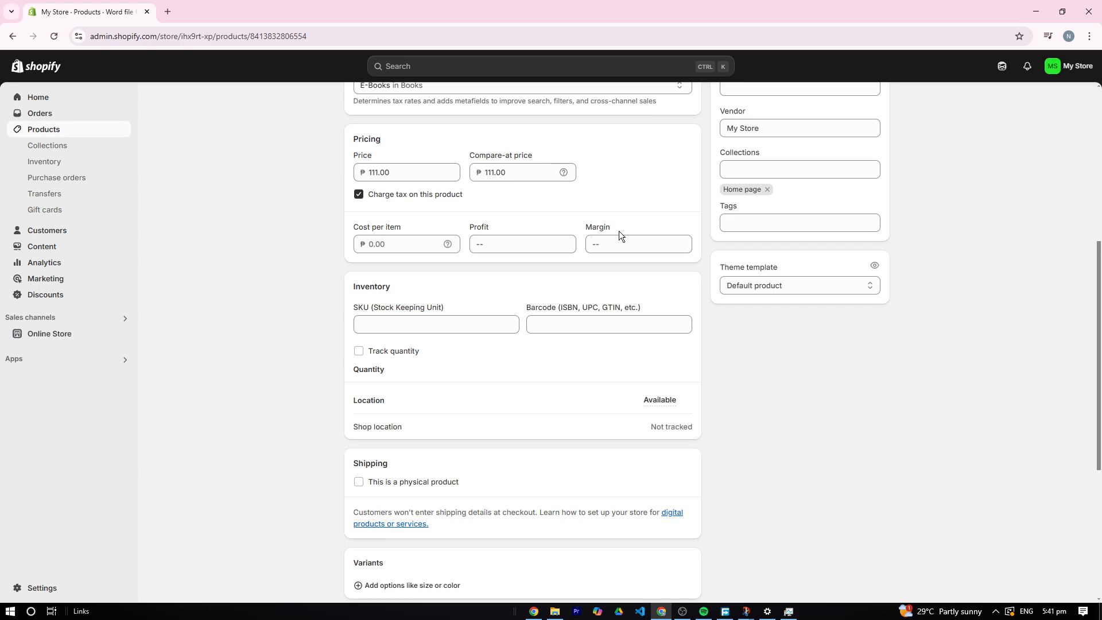
pyautogui.scroll(6, 609, 228)
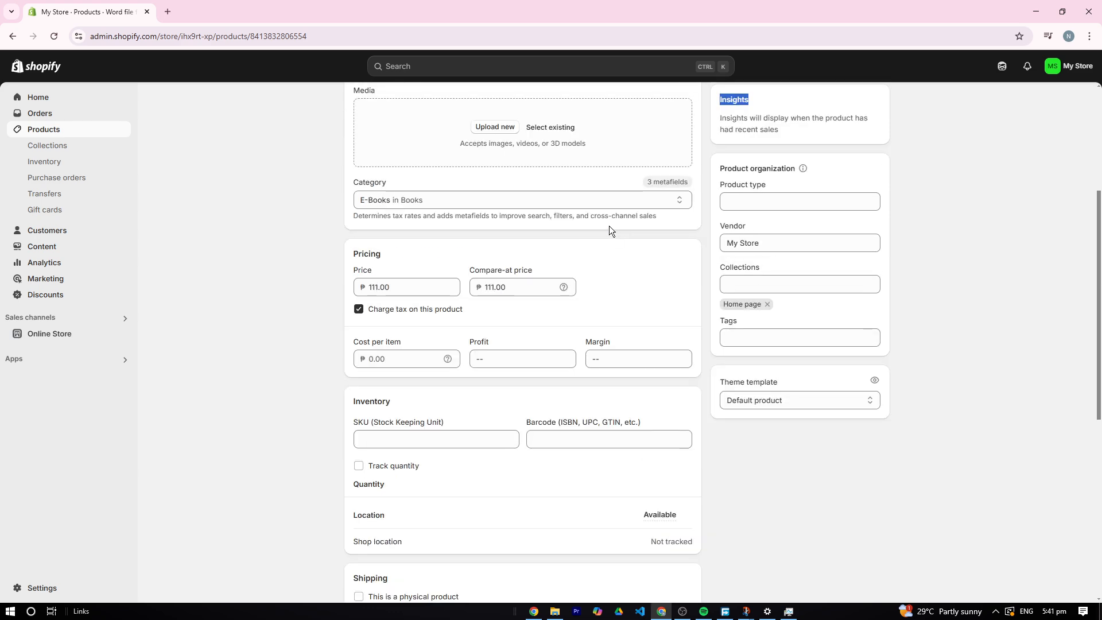